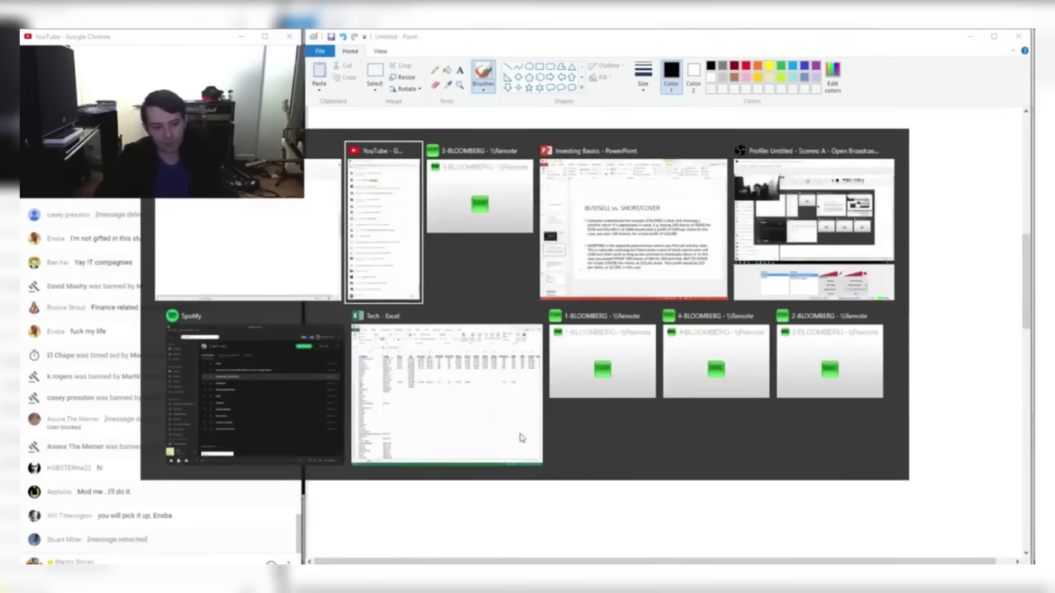
- Switch to the Investing Basics presentation in PowerPoint and open the "Buy-Side, Sell-Side, Investment Banking" slide
key("alt+Tab")
key("alt+Tab")
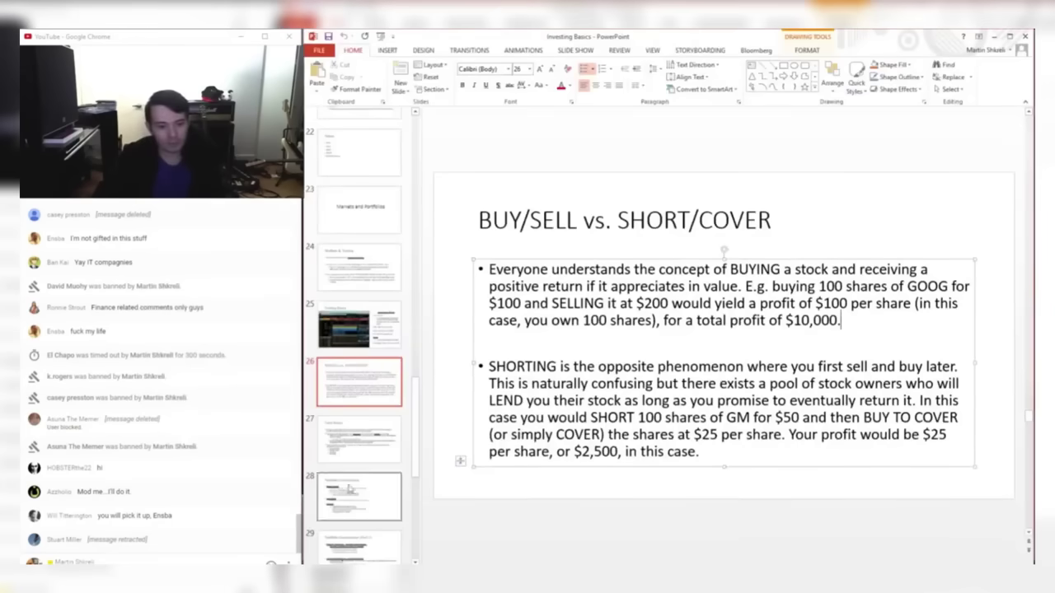
scroll(503, 431, "down", 1)
scroll(504, 431, "down", 1)
scroll(503, 430, "down", 5)
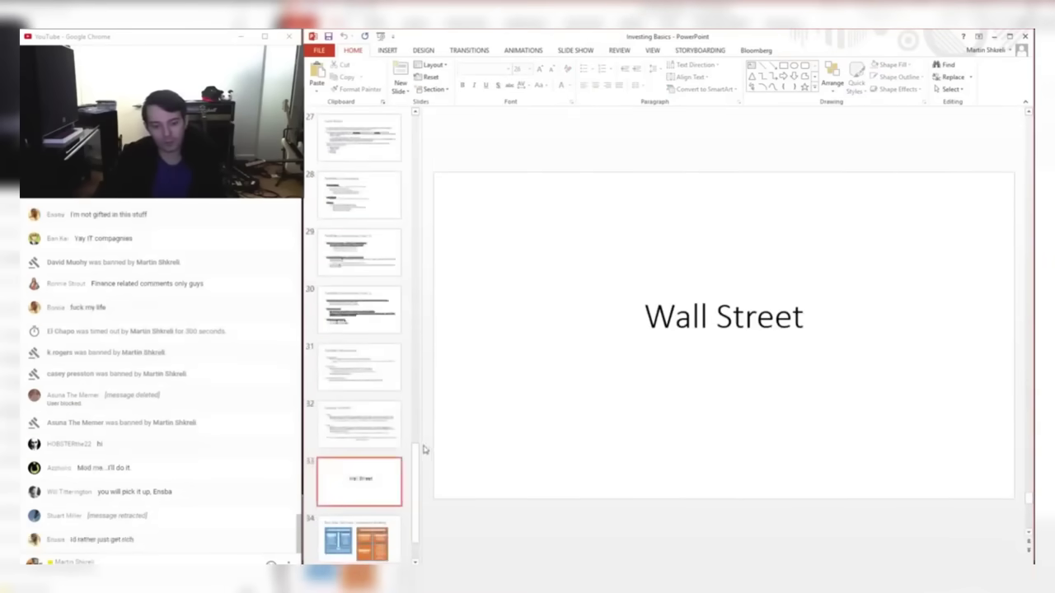
scroll(416, 460, "down", 2)
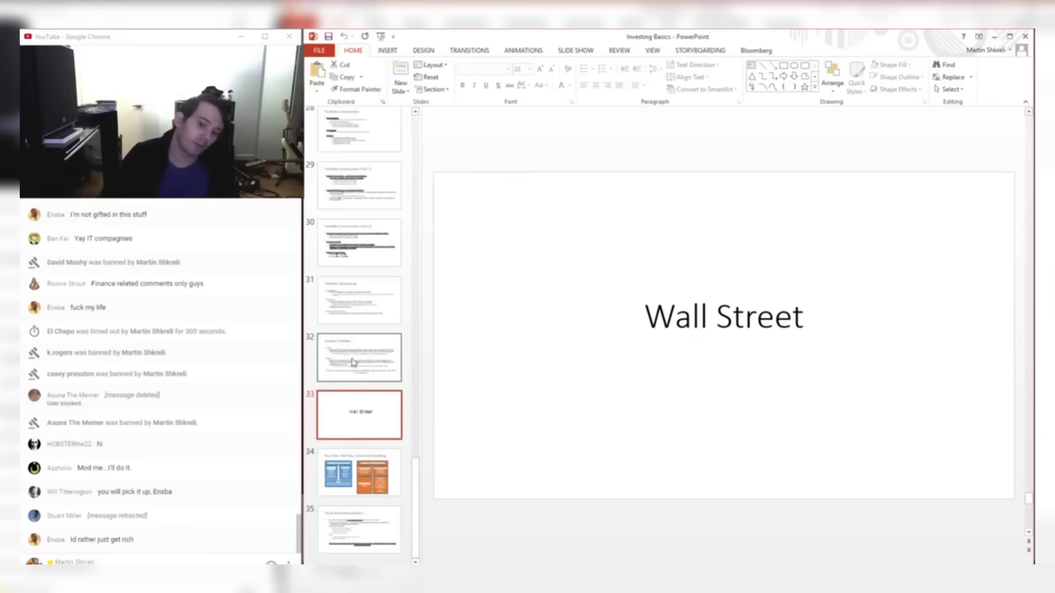
left_click(359, 467)
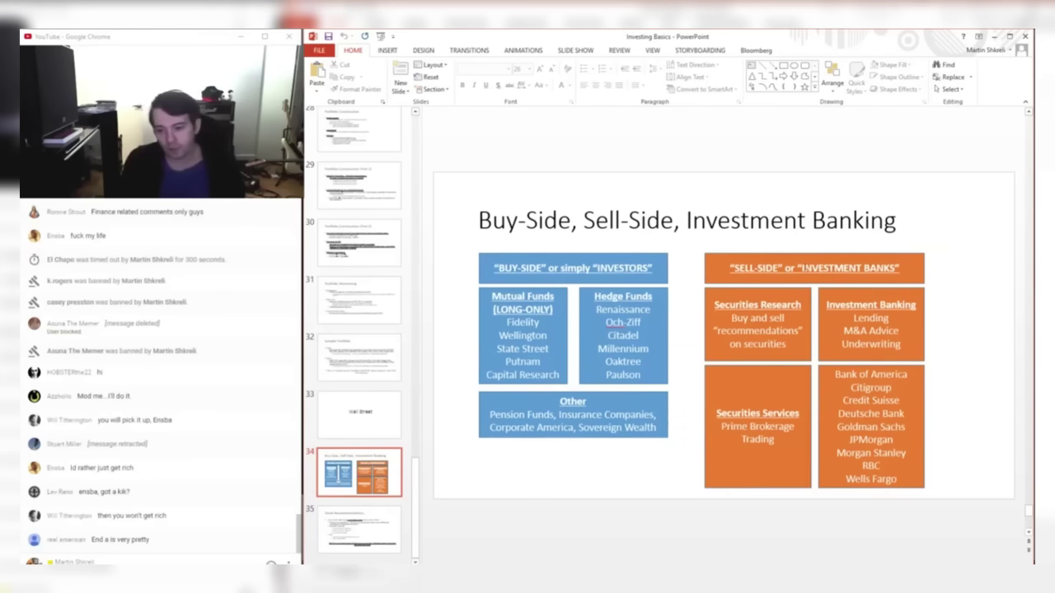
- Examine the "BUY-SIDE" and "SELL-SIDE" headings and the Hedge Funds box, highlighting the "INVESTMENT BANKS" wording
left_click_drag(801, 268, 908, 270)
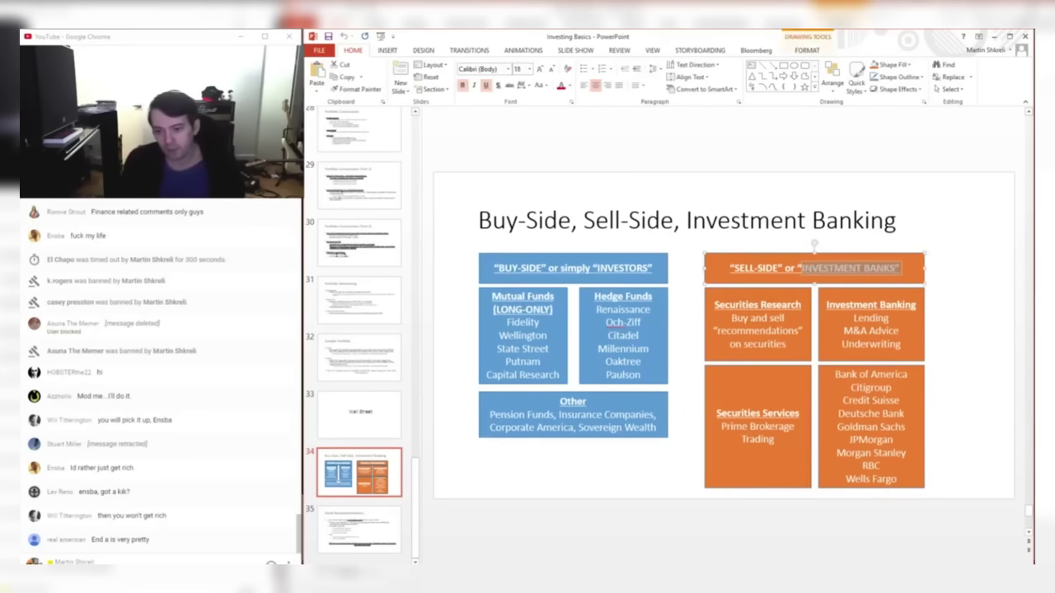
left_click(545, 268)
left_click(753, 270)
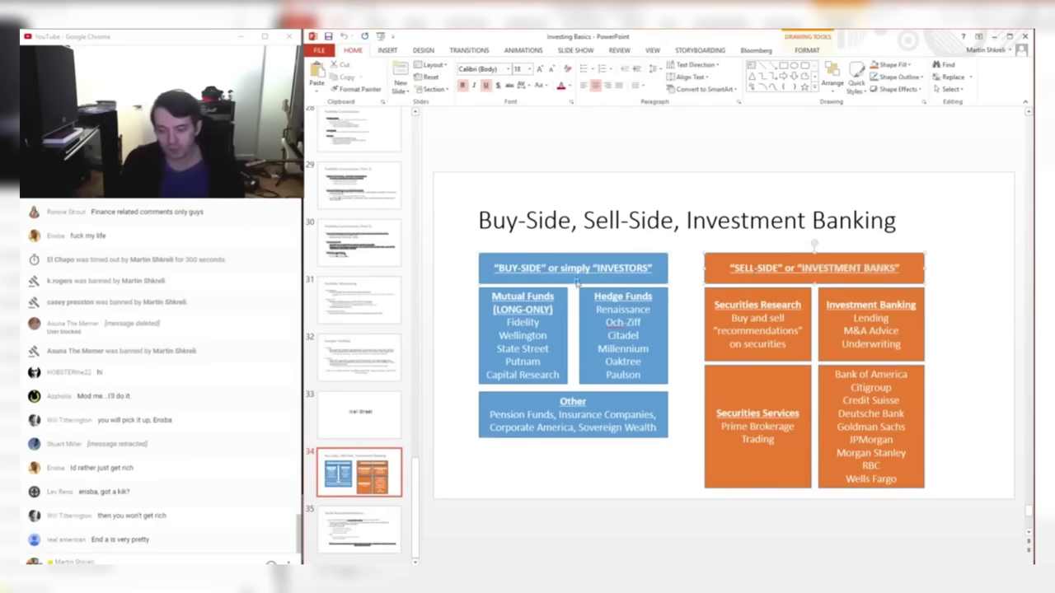
left_click(524, 269)
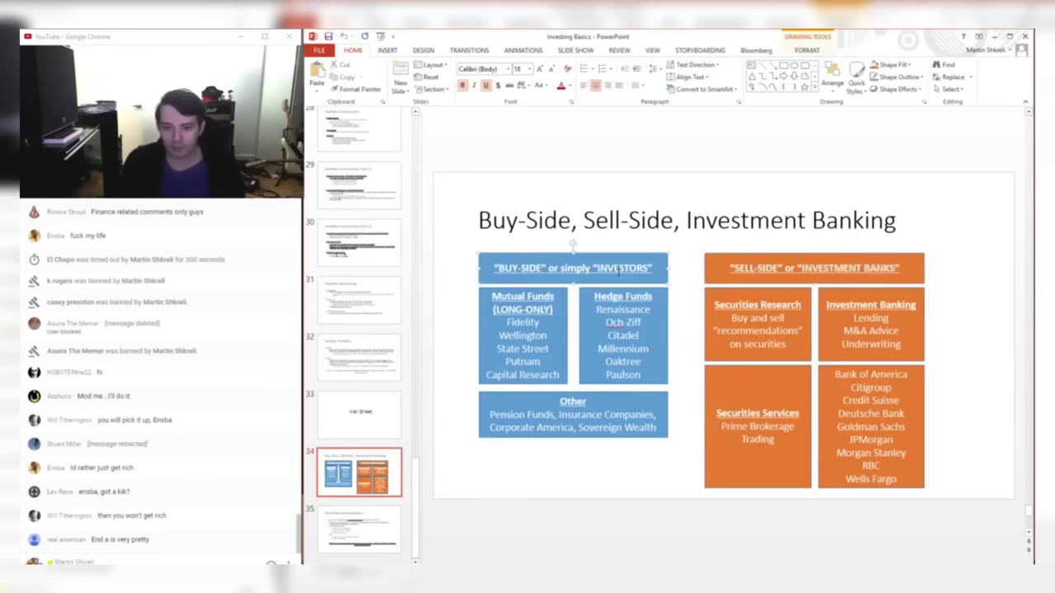
double_click(845, 268)
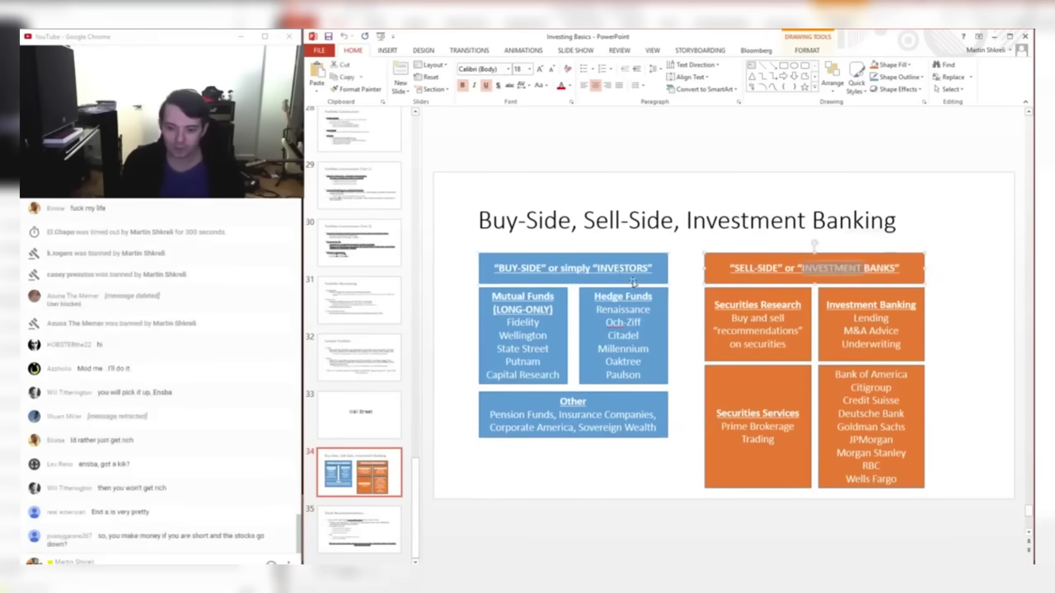
left_click(637, 278)
left_click(851, 259)
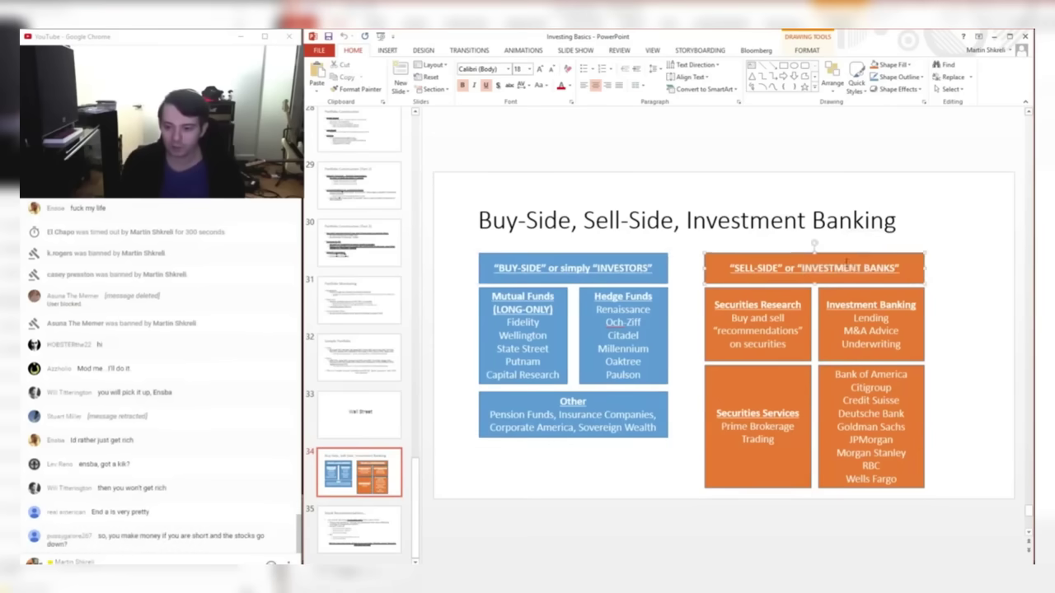
double_click(850, 264)
left_click(850, 264)
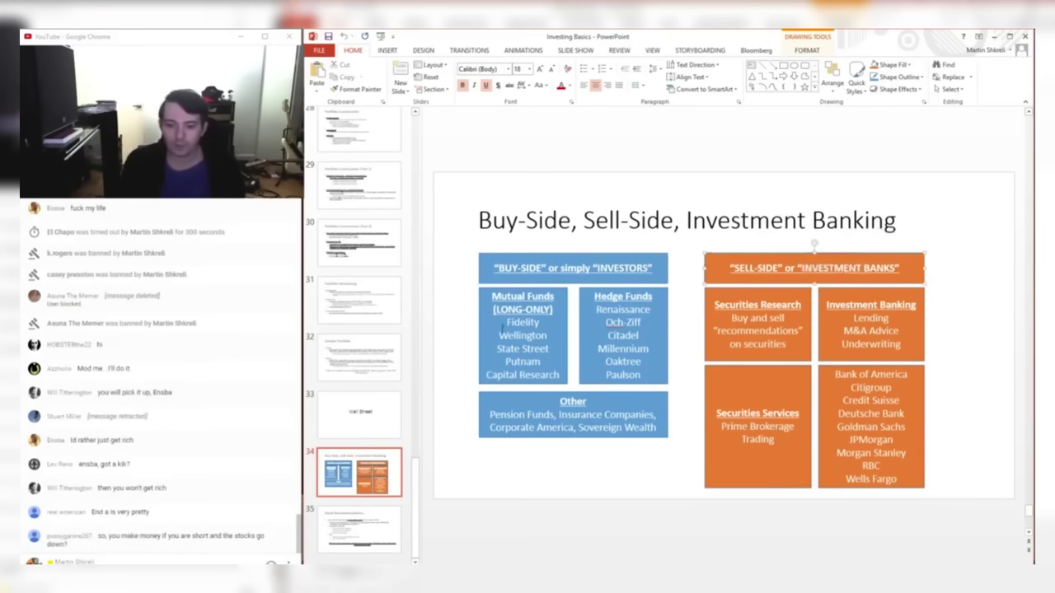
left_click(530, 448)
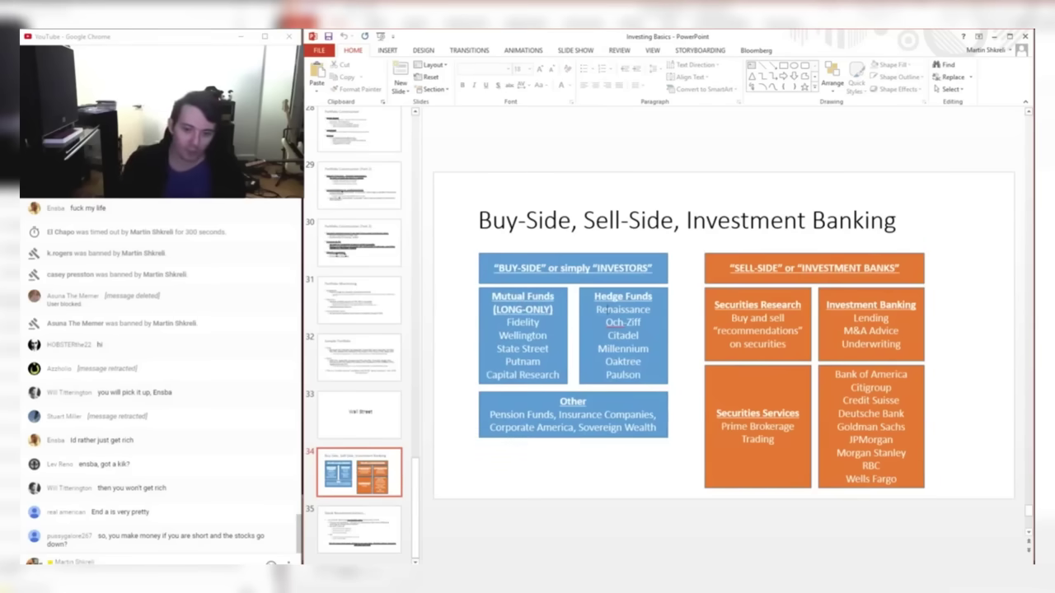
left_click(611, 335)
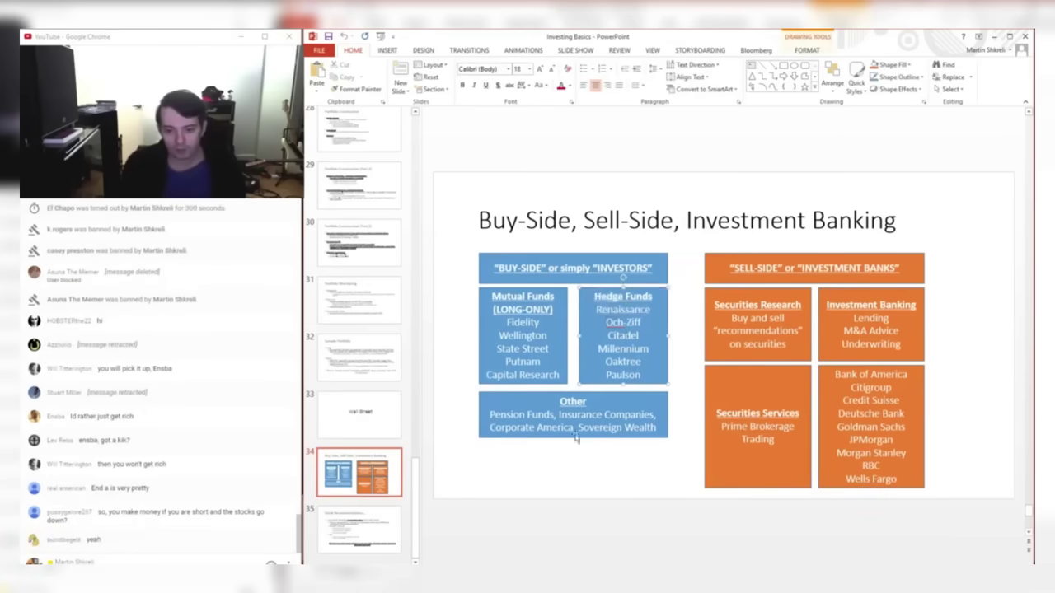
- Append ", Individuals" after "Sovereign Wealth" in the Other box and extend the box downward to fit the extra line
left_click(581, 404)
left_click(657, 423)
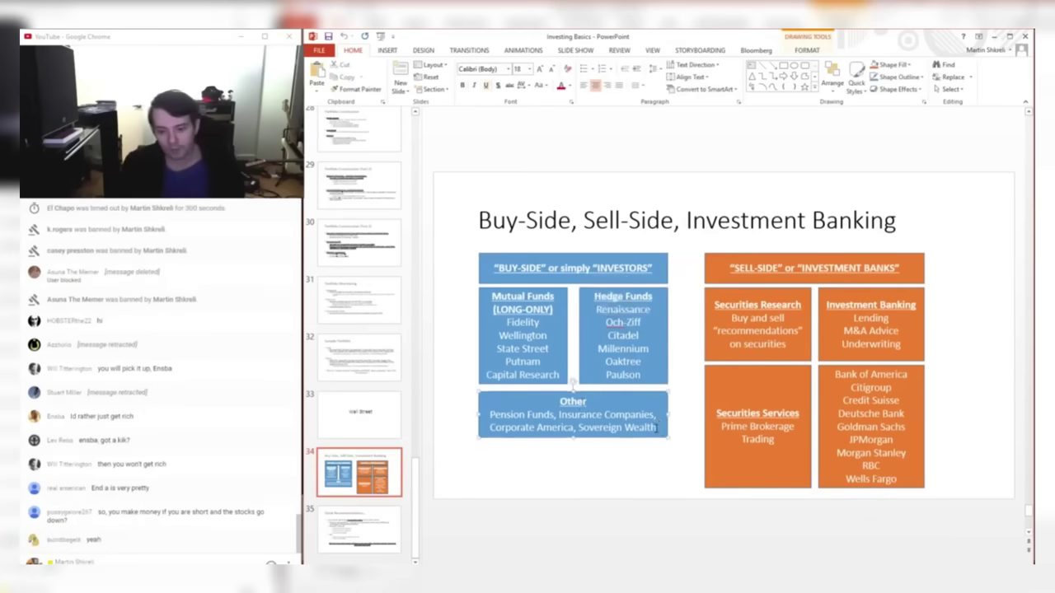
type(", I")
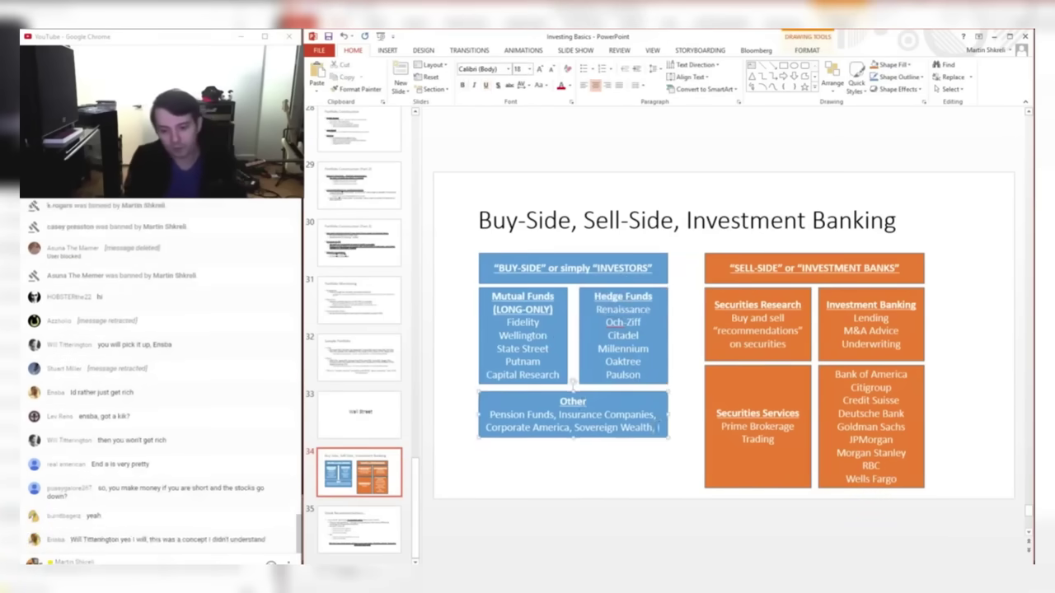
type("ndividuals")
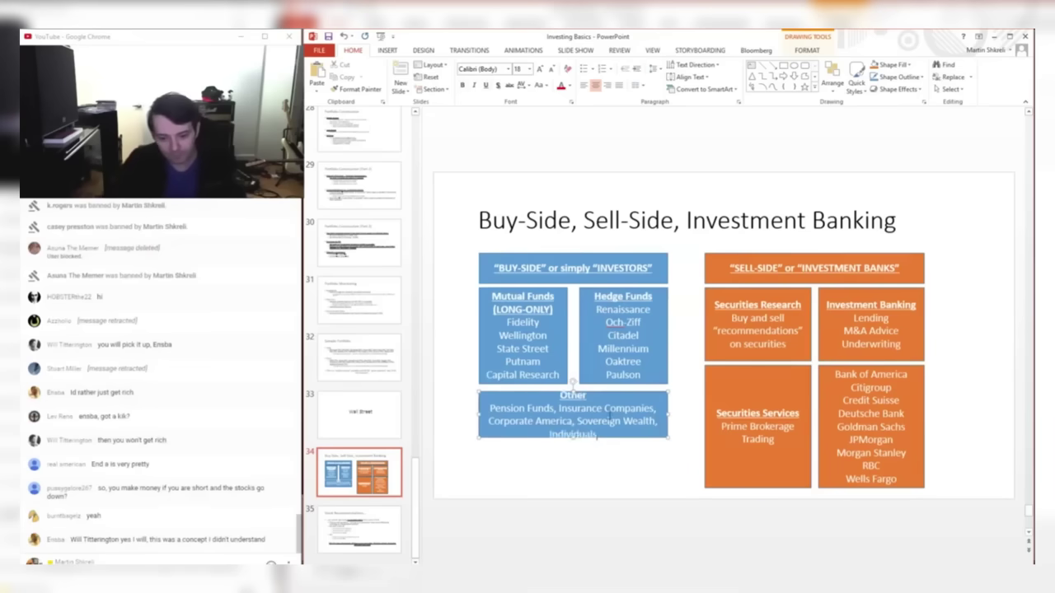
left_click_drag(574, 437, 590, 462)
left_click(615, 486)
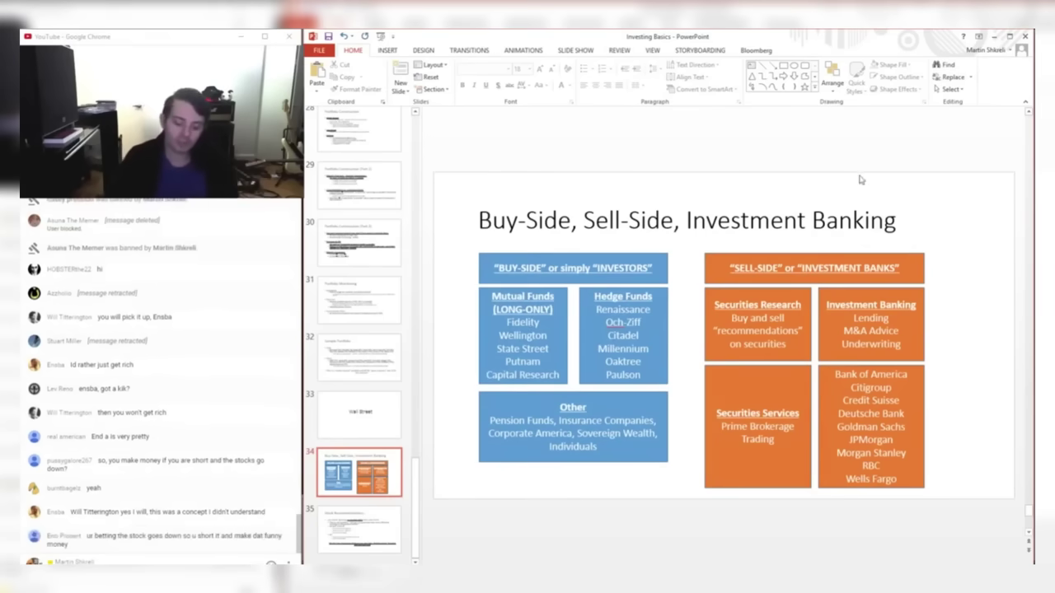
left_click(625, 462)
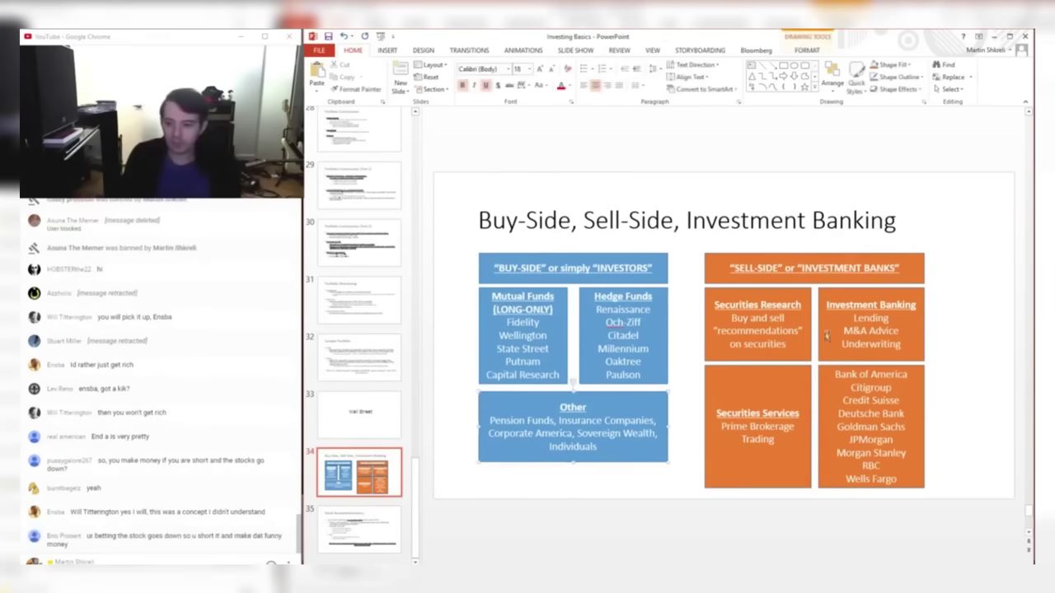
- Examine the Investment Banking services and the bank list below them, highlighting Lending, M&A Advice, Underwriting and the bank names
left_click_drag(829, 304, 914, 346)
left_click(875, 327)
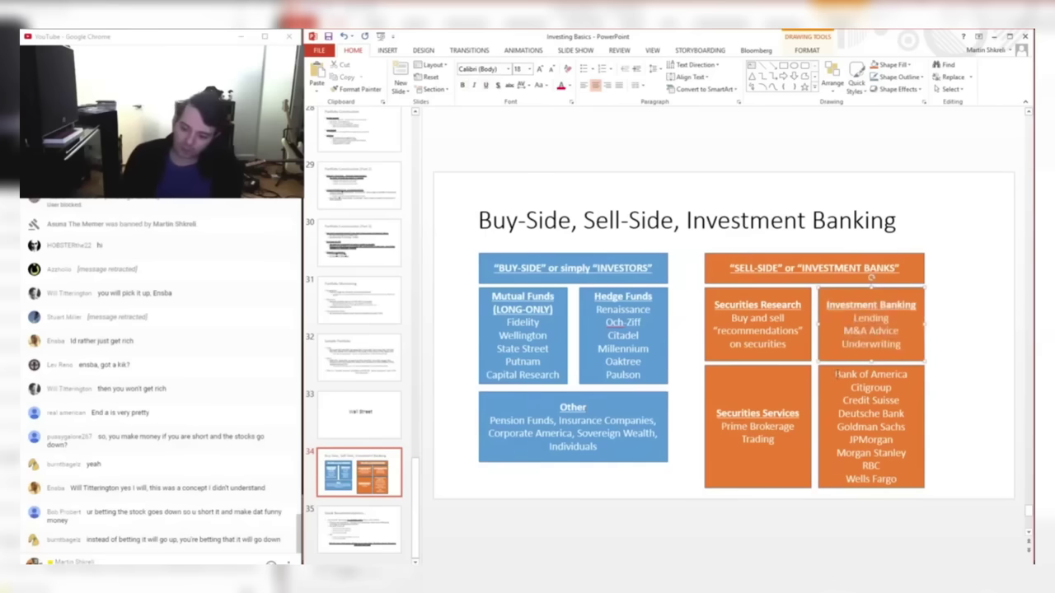
left_click_drag(835, 373, 906, 481)
left_click(936, 396)
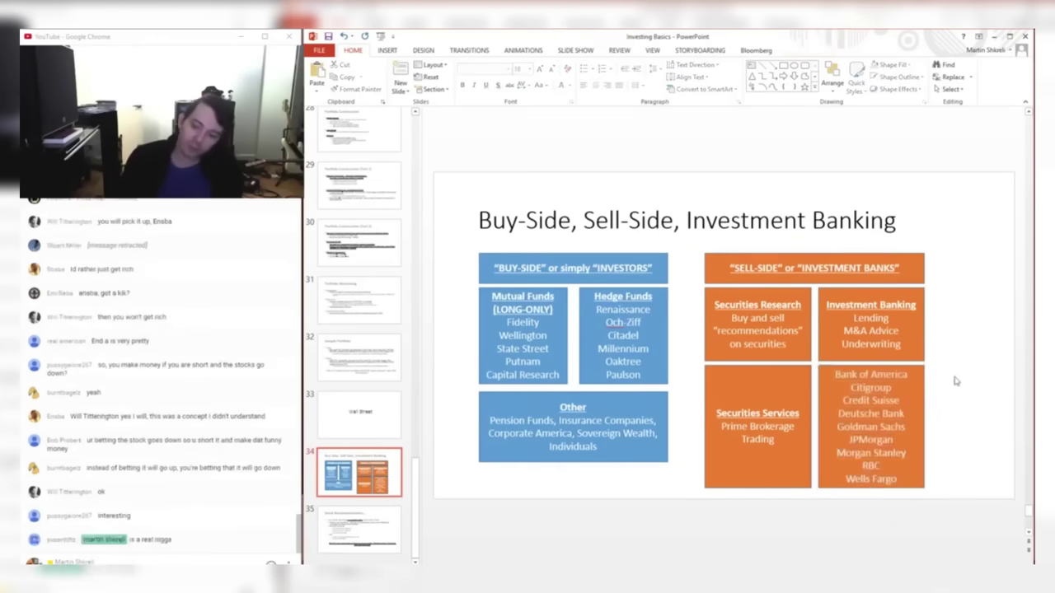
left_click_drag(850, 317, 899, 313)
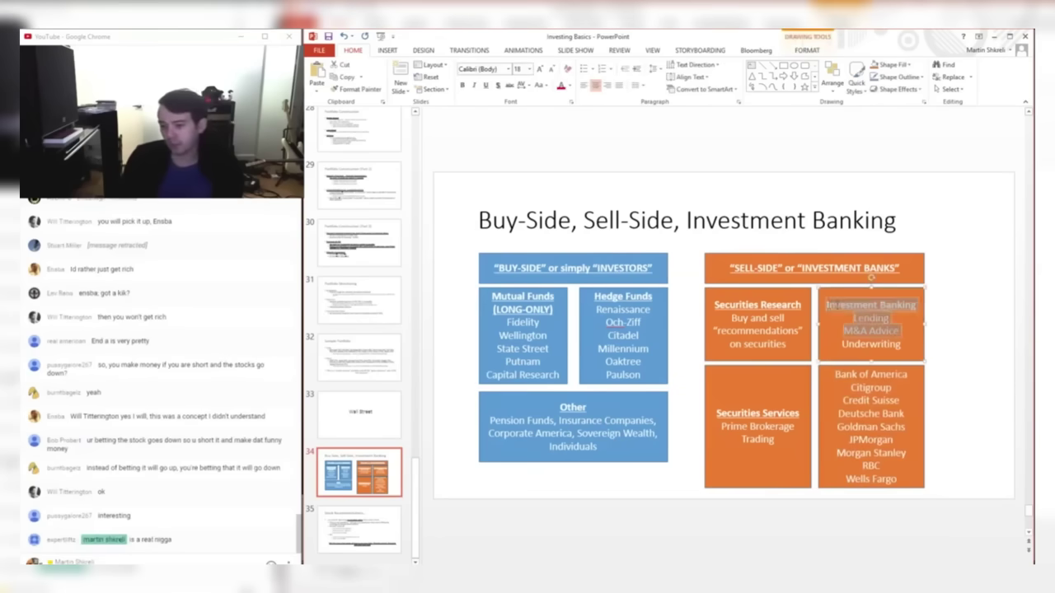
mouse_move(854, 343)
left_mouse_down()
mouse_move(909, 345)
mouse_move(837, 344)
left_mouse_up()
left_click(880, 348)
left_click(942, 365)
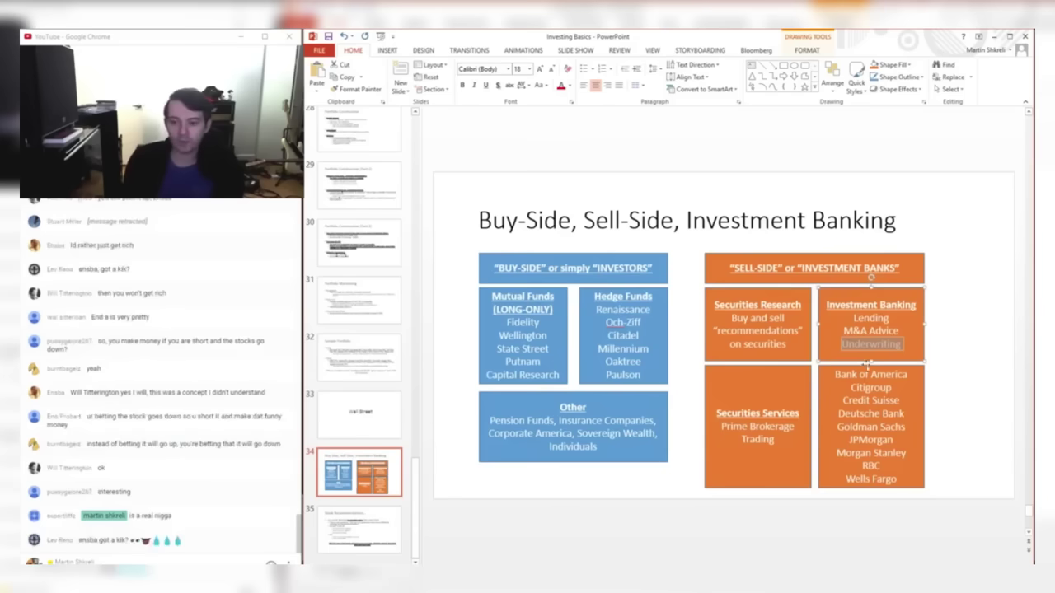
left_click_drag(849, 375, 864, 495)
left_click(955, 355)
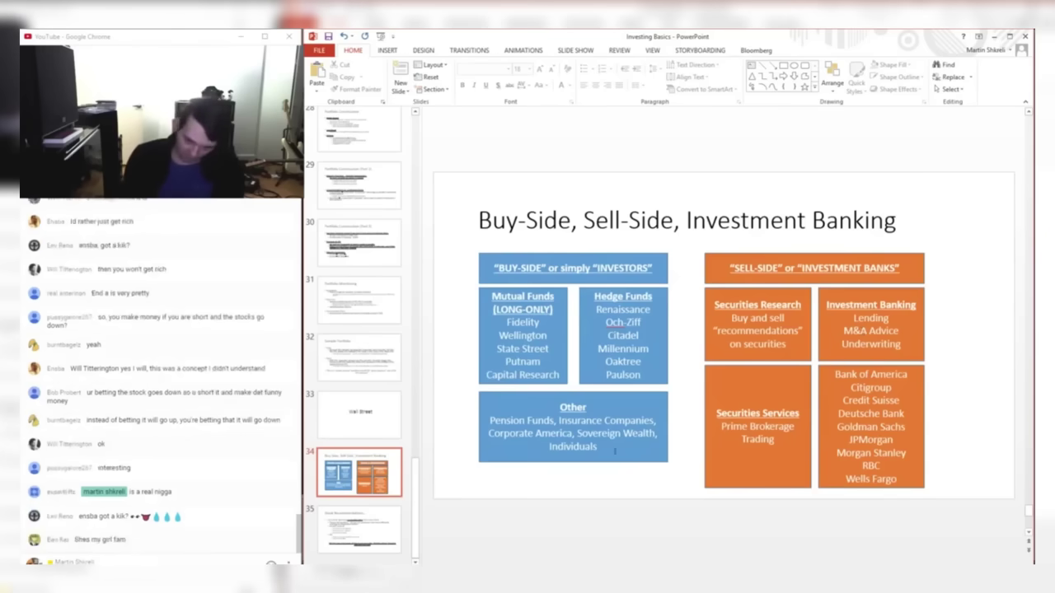
mouse_move(843, 331)
left_mouse_down()
mouse_move(900, 332)
mouse_move(842, 330)
mouse_move(828, 308)
mouse_move(908, 353)
mouse_move(829, 305)
mouse_move(918, 352)
left_mouse_up()
left_click(895, 347)
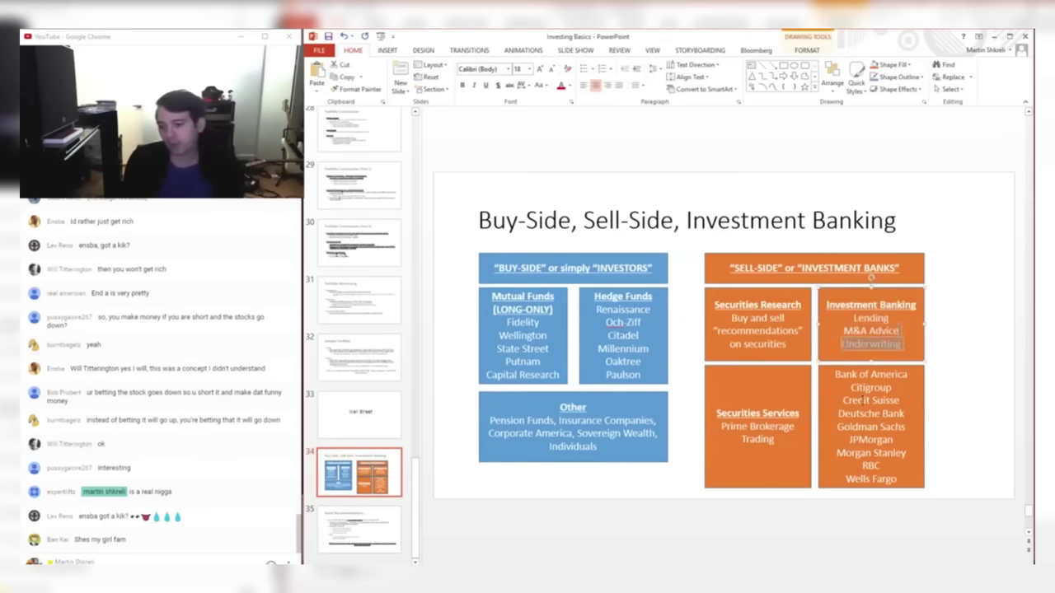
left_click(862, 400)
left_click(953, 324)
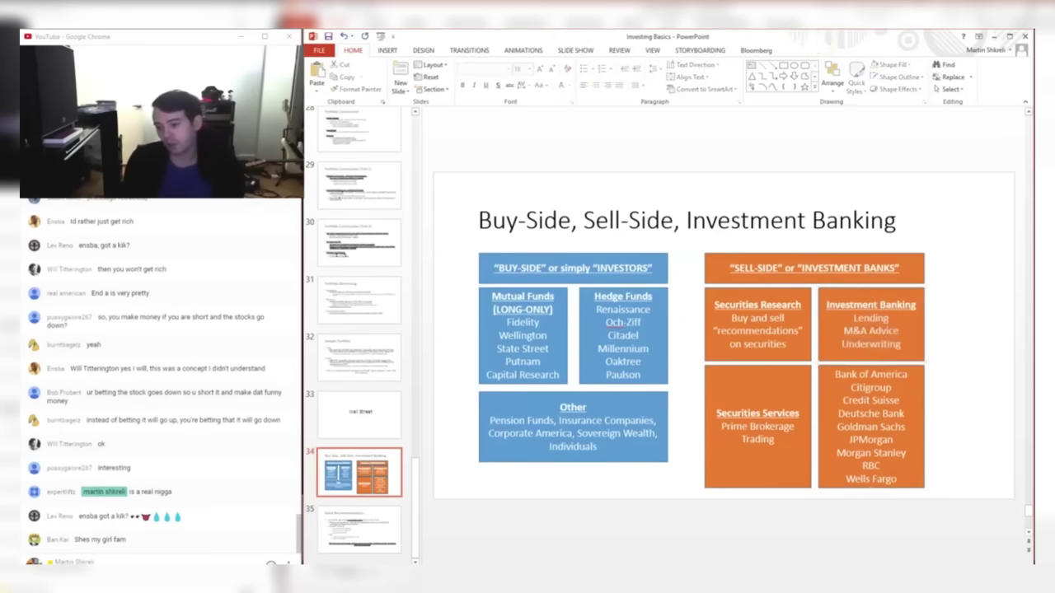
- Examine the Bank of America entry in the sell-side bank list, keeping the box in its original place
left_click(837, 374)
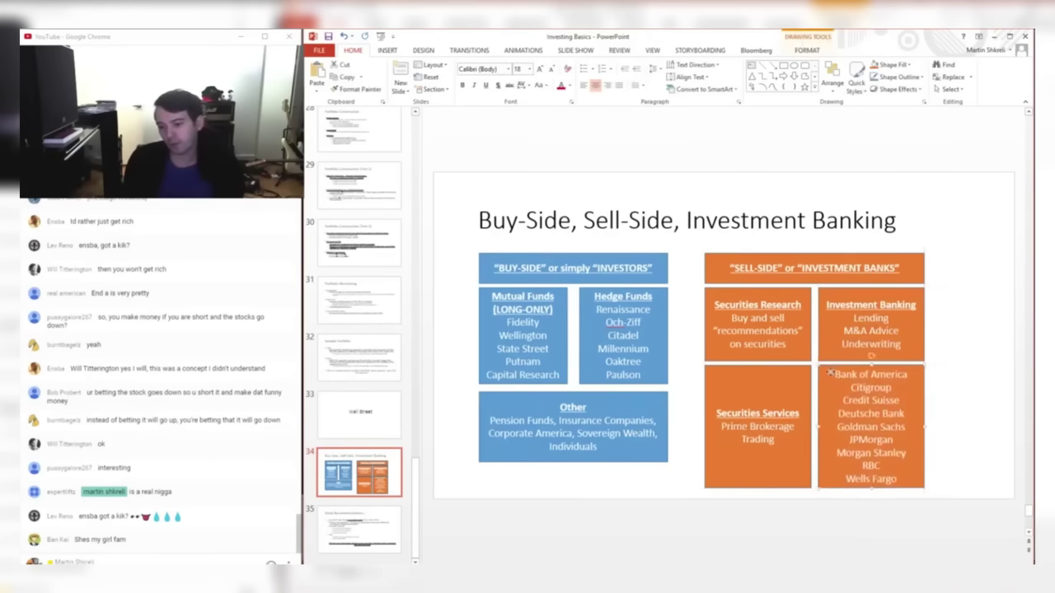
left_click(899, 368)
left_click(900, 366)
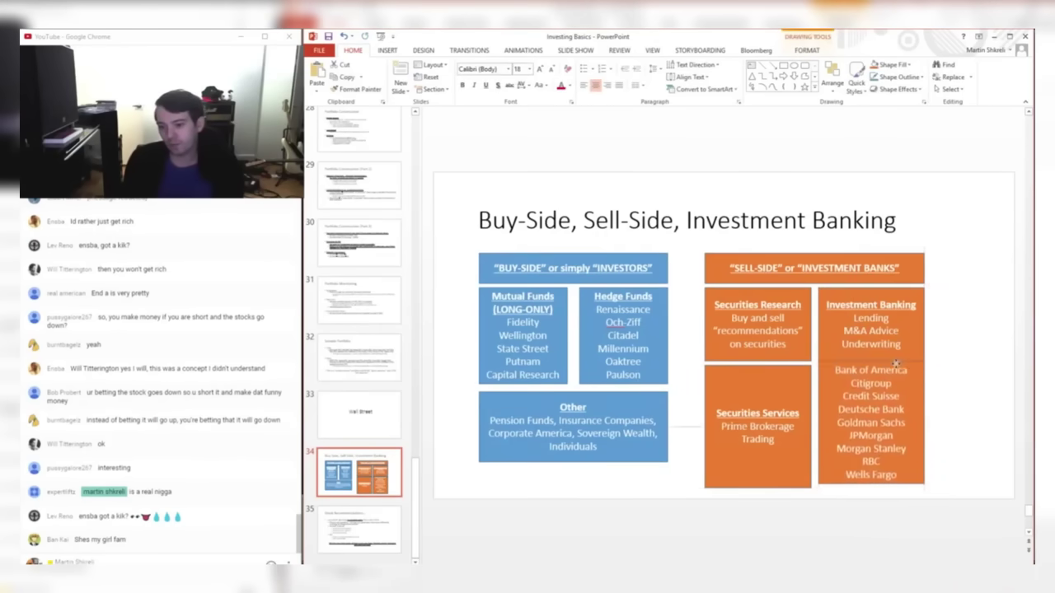
left_click_drag(880, 374, 871, 365)
left_click(880, 374)
left_click(956, 370)
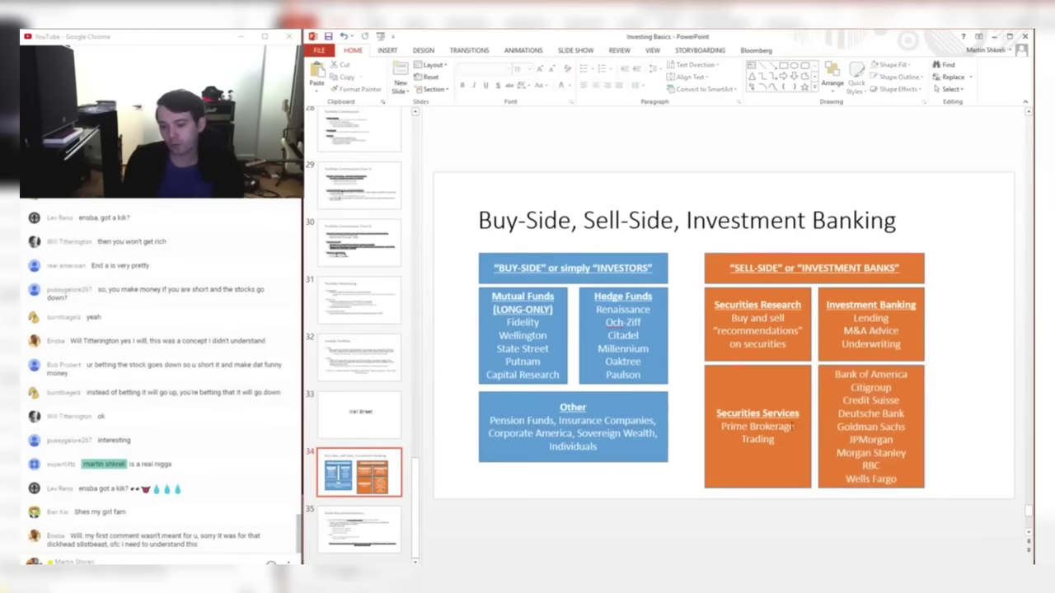
- Examine the Securities Services, Securities Research and Investment Banking boxes, highlighting the text of the latter two
left_click(789, 453)
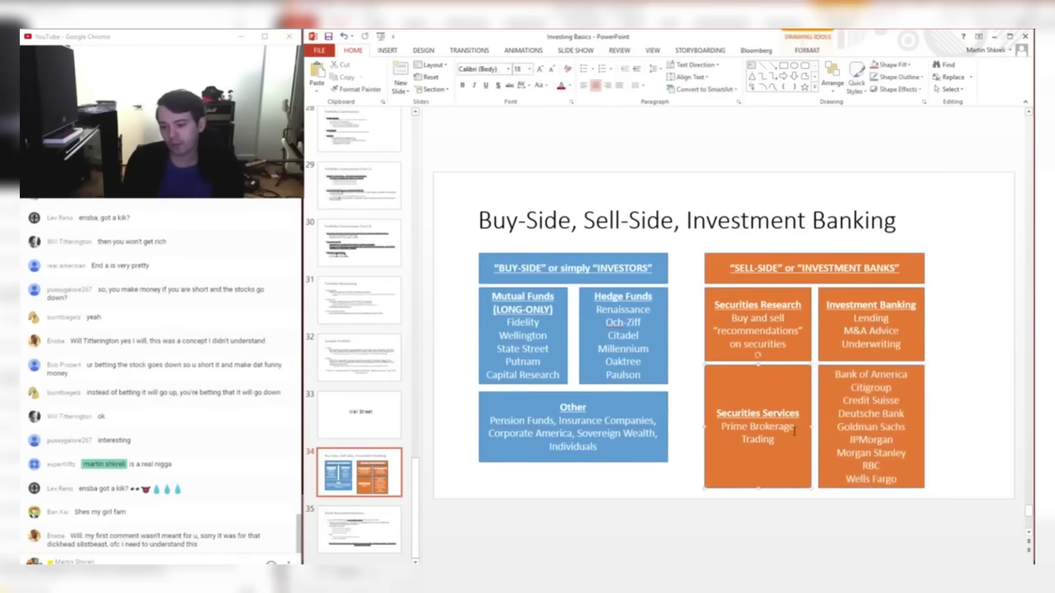
left_click(691, 429)
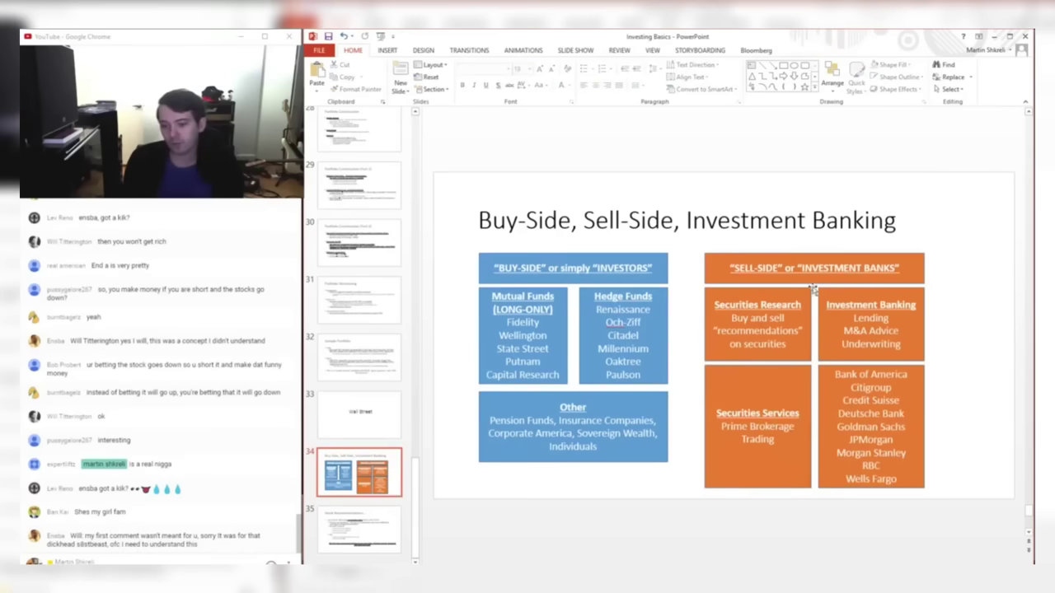
mouse_move(714, 305)
left_mouse_down()
mouse_move(799, 332)
mouse_move(785, 345)
mouse_move(734, 294)
mouse_move(792, 353)
mouse_move(717, 302)
mouse_move(816, 388)
mouse_move(732, 306)
mouse_move(786, 349)
mouse_move(715, 303)
mouse_move(753, 324)
mouse_move(736, 288)
mouse_move(724, 287)
mouse_move(813, 354)
mouse_move(717, 287)
left_mouse_up()
left_click_drag(792, 345, 724, 299)
left_click(849, 328)
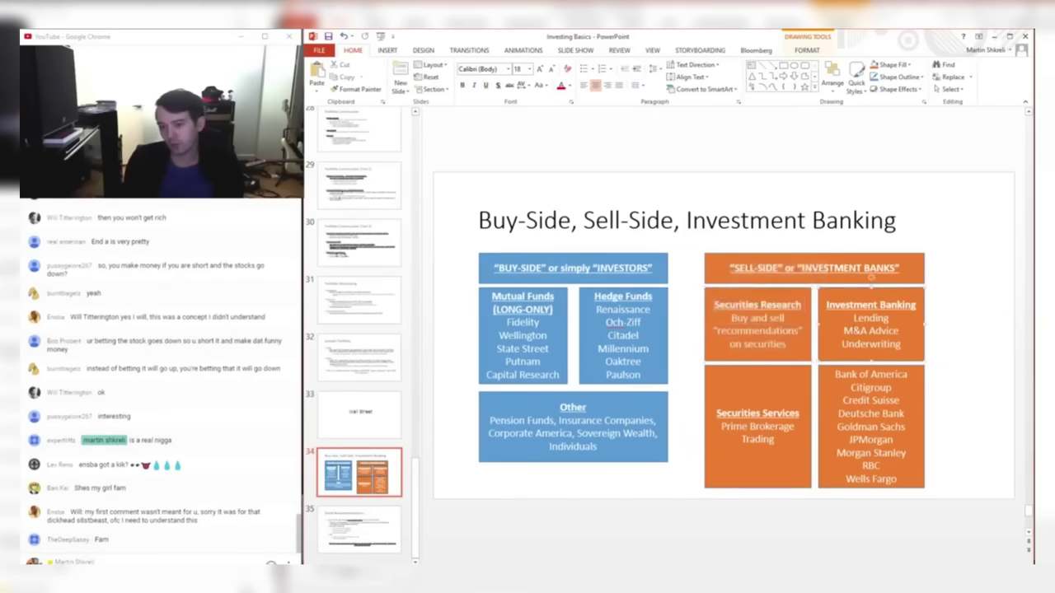
left_click_drag(838, 305, 912, 350)
left_click(970, 328)
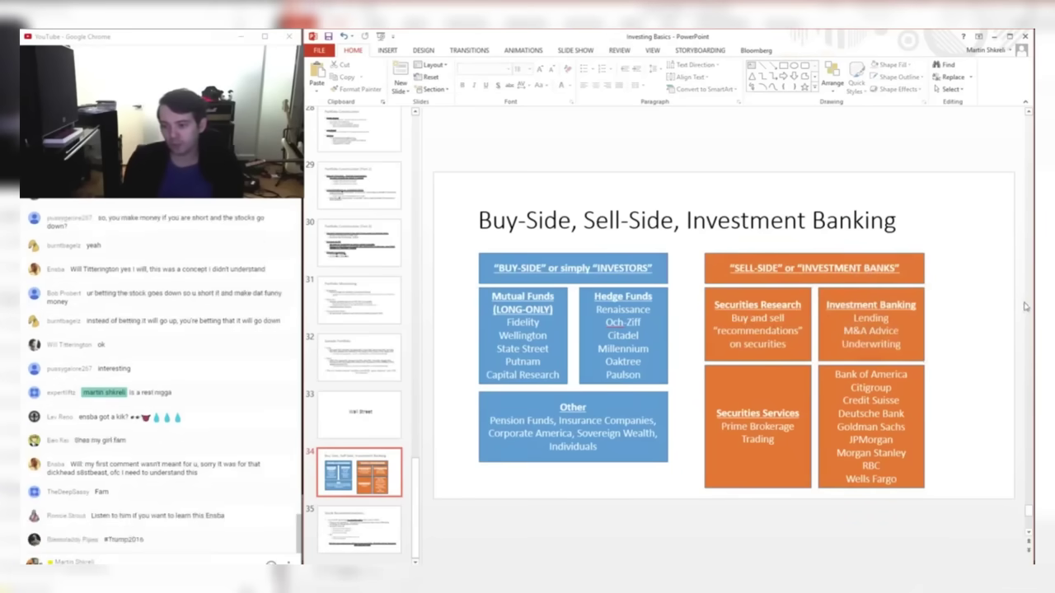
- Open the "Stock Recommendations…" slide and highlight its first bullet about ignoring recommendations no matter who they come from
scroll(1023, 304, "up", 1)
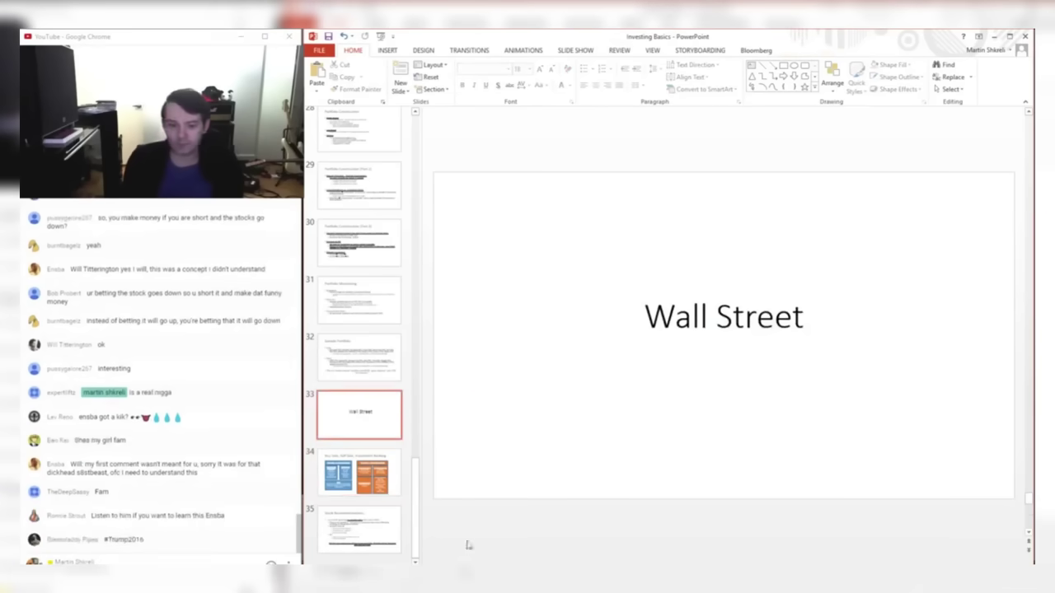
left_click(366, 527)
left_click(555, 221)
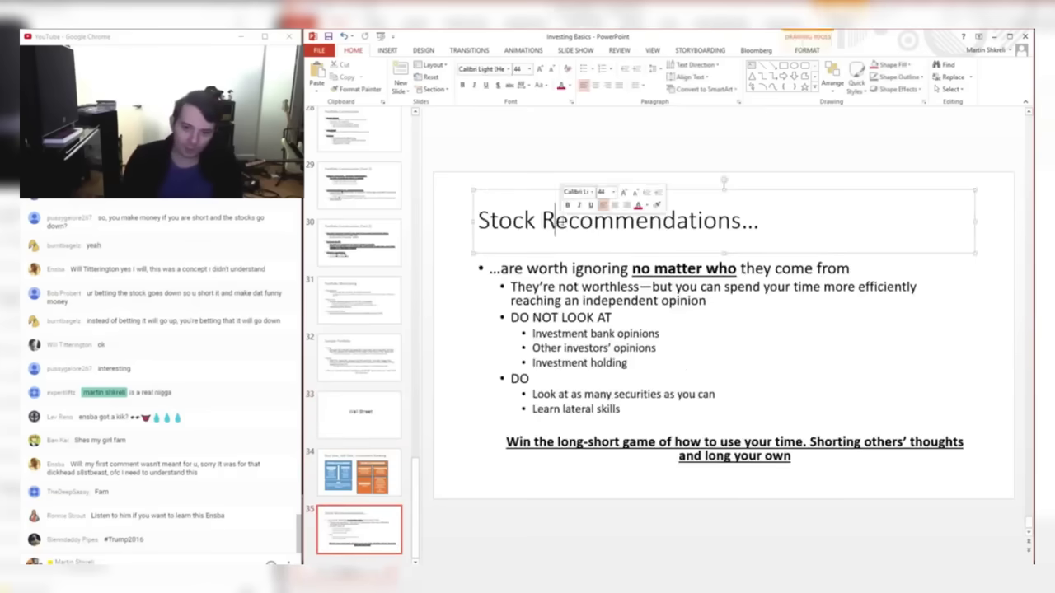
left_click(796, 188)
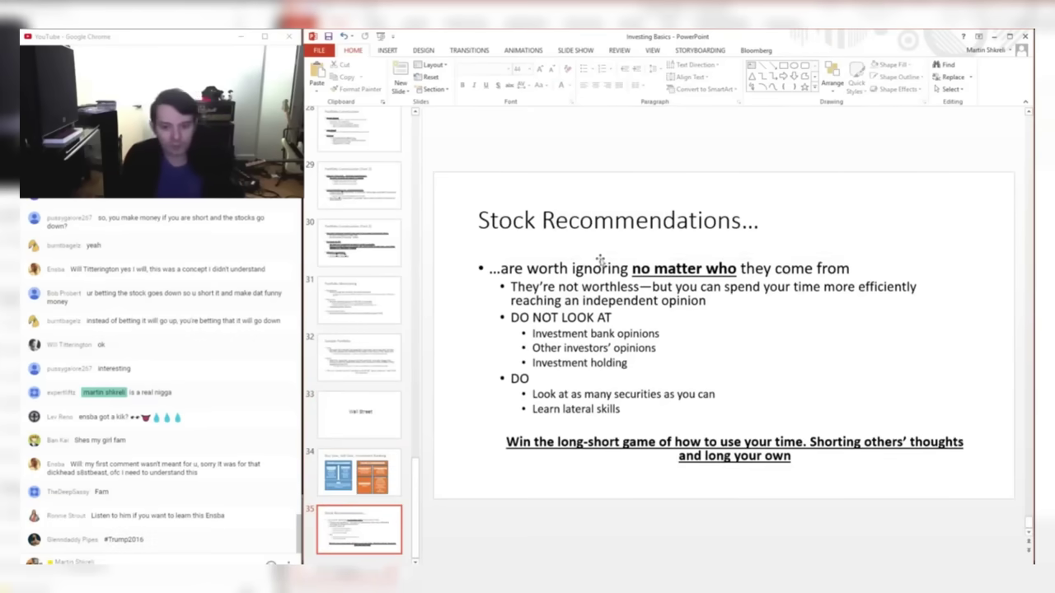
left_click(508, 267)
left_click_drag(509, 268, 843, 204)
left_click(769, 316)
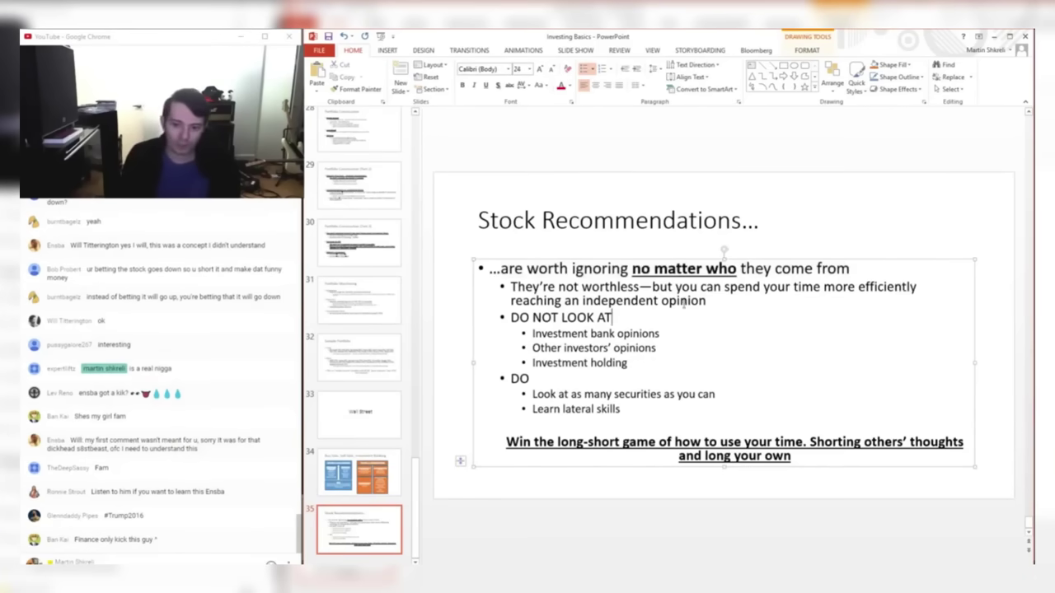
- Highlight the first bullet with its sub-point about reaching an independent opinion, and the "Investment bank opinions" item under "DO NOT LOOK AT"
left_click_drag(711, 299, 529, 272)
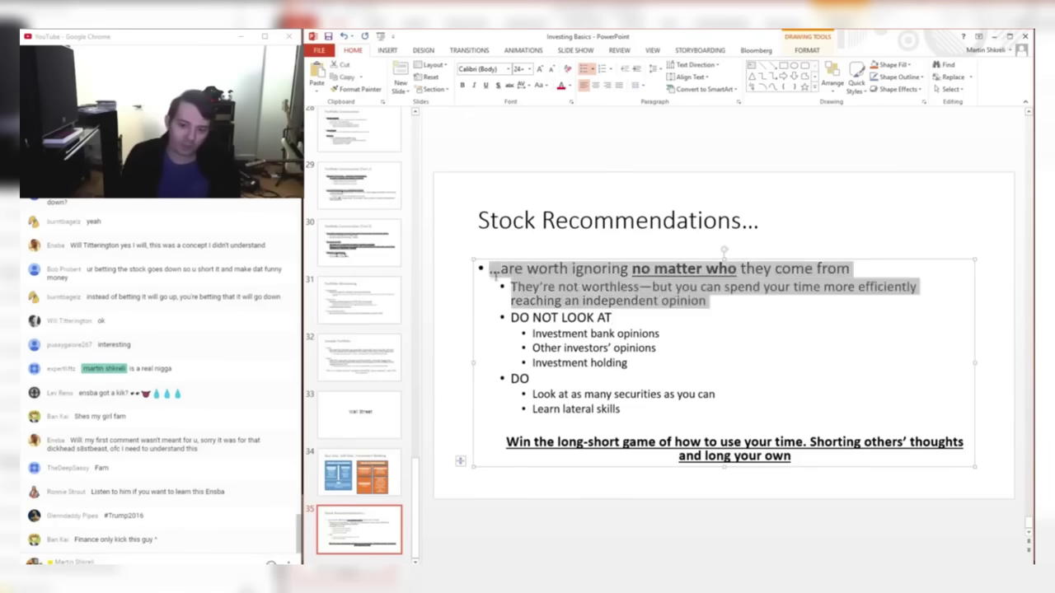
left_click_drag(493, 274, 720, 301)
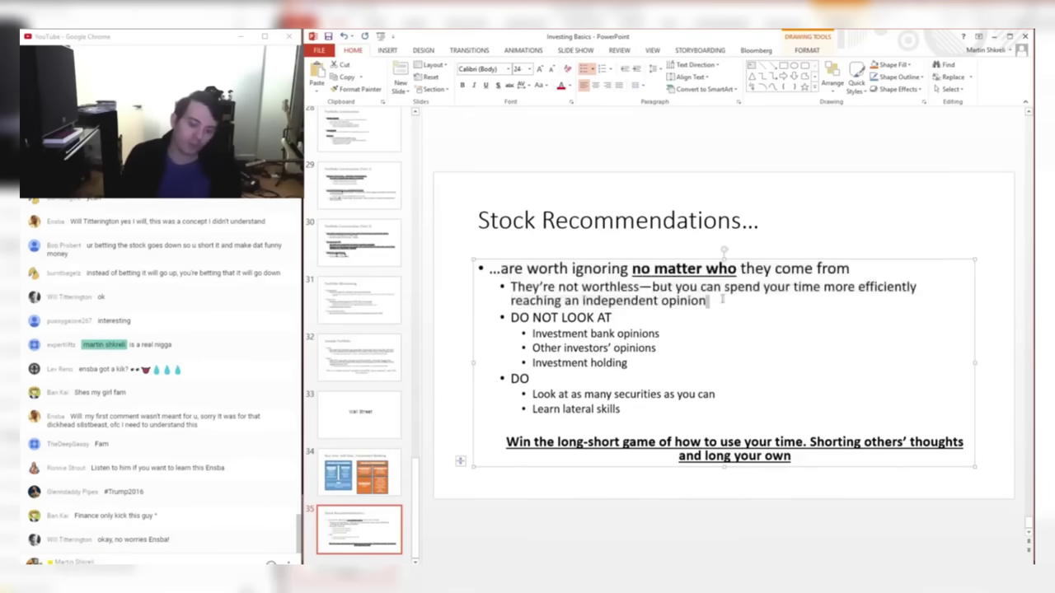
left_click_drag(719, 381, 644, 378)
left_click_drag(532, 336, 667, 320)
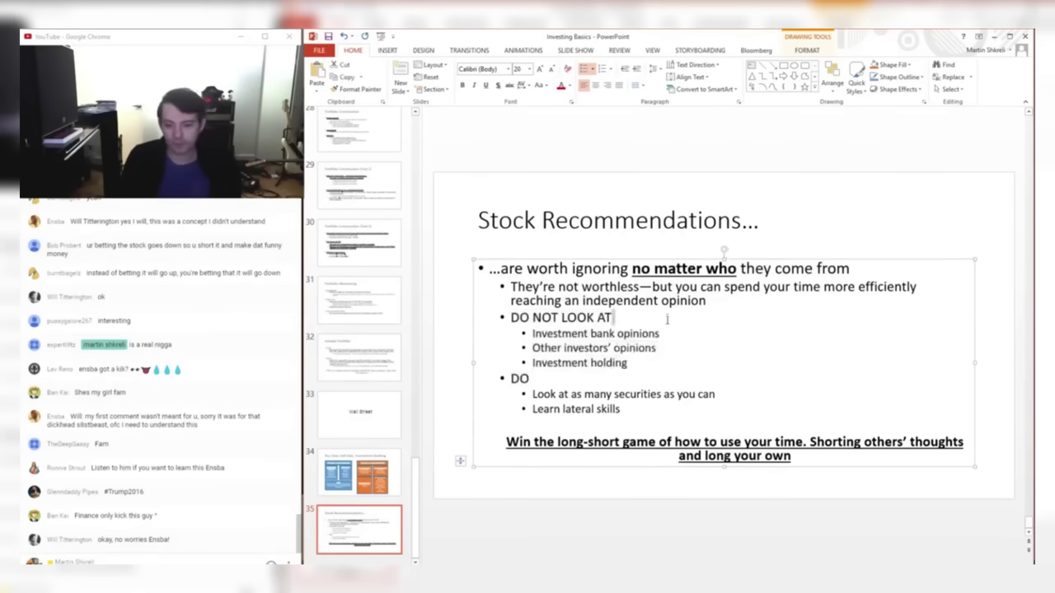
triple_click(663, 332)
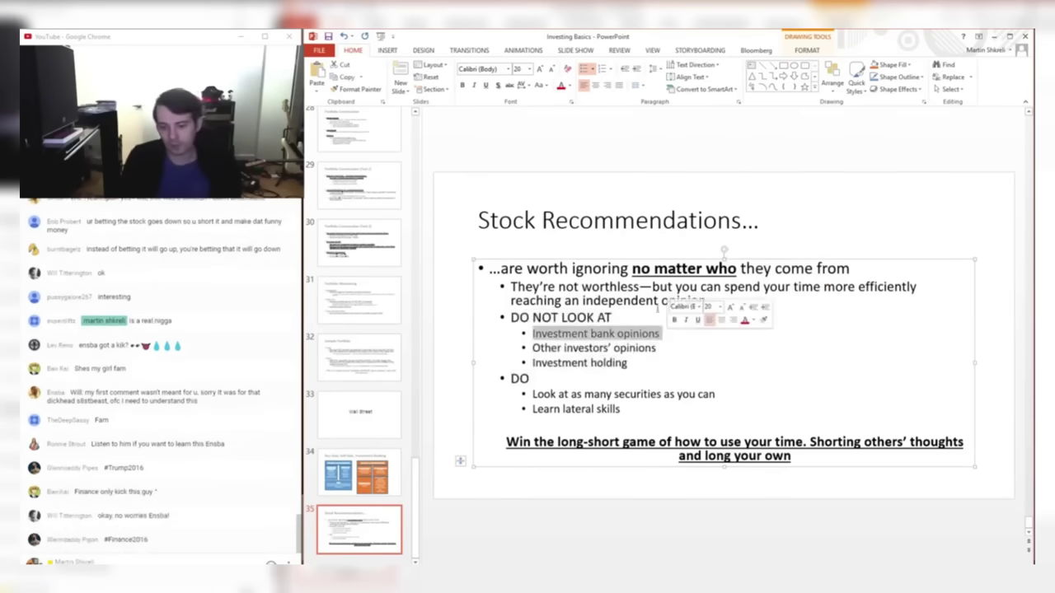
- Change the "Investment holding" bullet under "DO NOT LOOK AT" to "Investment fund's holdings"
left_click_drag(631, 364, 655, 366)
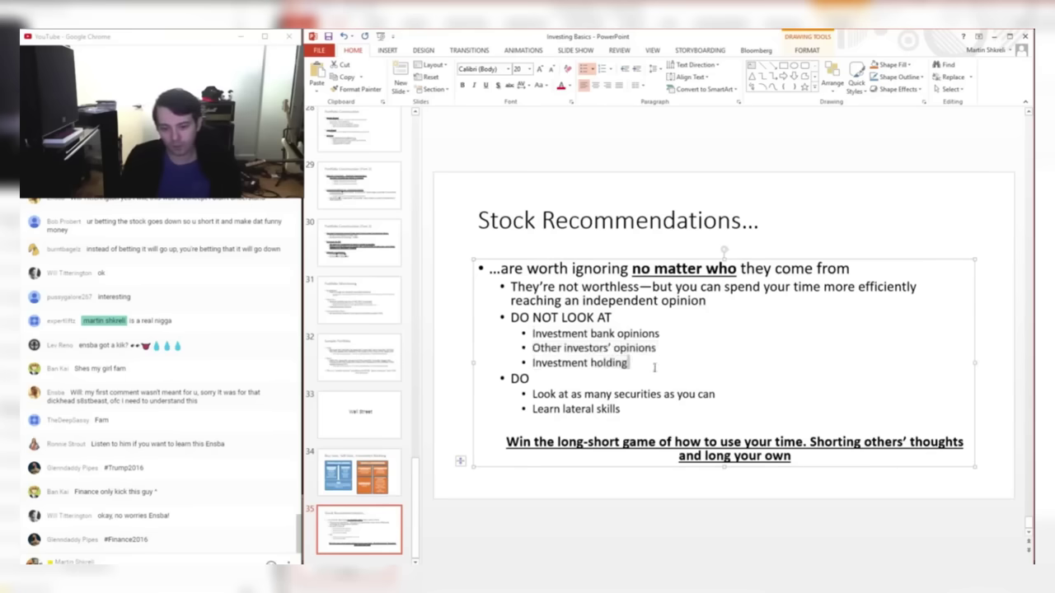
left_click(590, 363)
type("fund's")
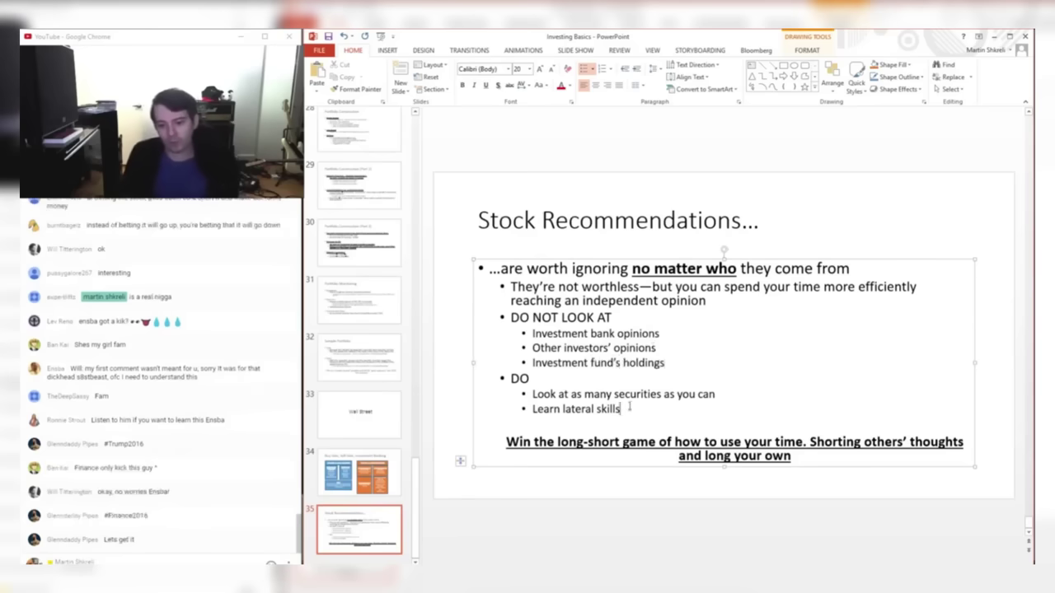
- Examine the "Learn lateral skills" bullet alongside the items under "DO NOT LOOK AT"
mouse_move(629, 406)
left_mouse_down()
mouse_move(529, 394)
mouse_move(517, 378)
mouse_move(580, 409)
mouse_move(675, 417)
mouse_move(496, 382)
mouse_move(684, 394)
mouse_move(623, 409)
left_mouse_up()
left_click_drag(677, 360, 656, 348)
left_click_drag(619, 407, 615, 408)
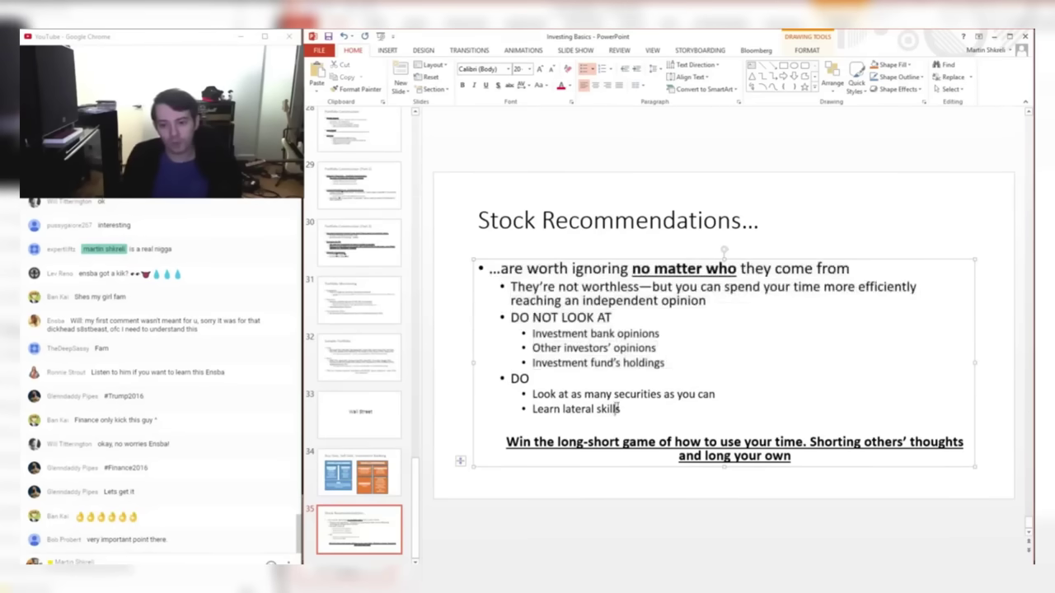
- Examine the slide's closing statement about winning the long-short game of how to use your time, highlighting its text
left_click_drag(535, 449, 821, 438)
left_click(729, 412)
left_click(758, 377)
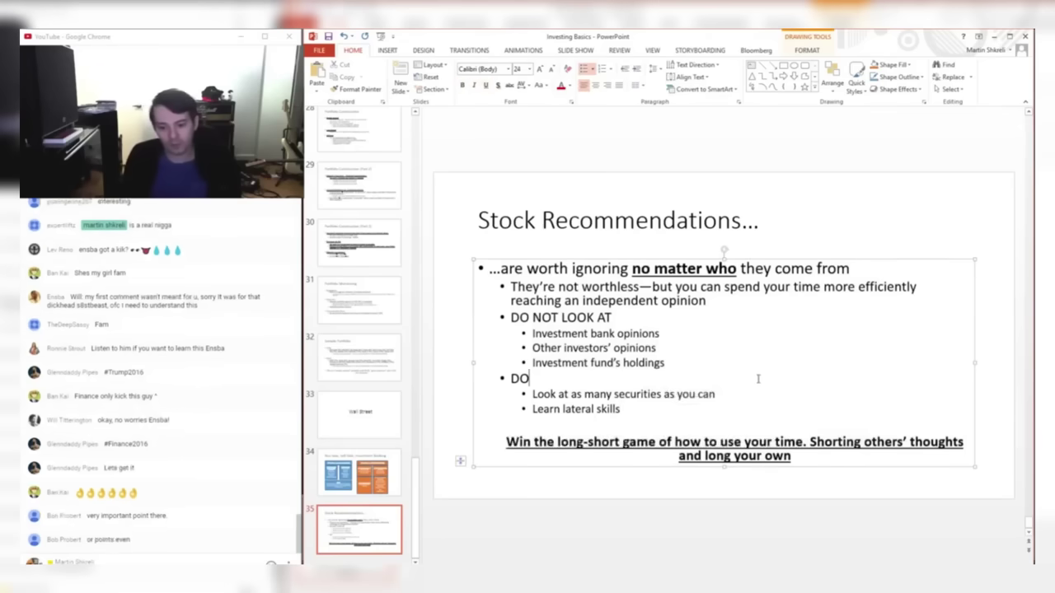
left_click_drag(560, 443, 862, 442)
left_click_drag(678, 412, 791, 457)
left_click(746, 487)
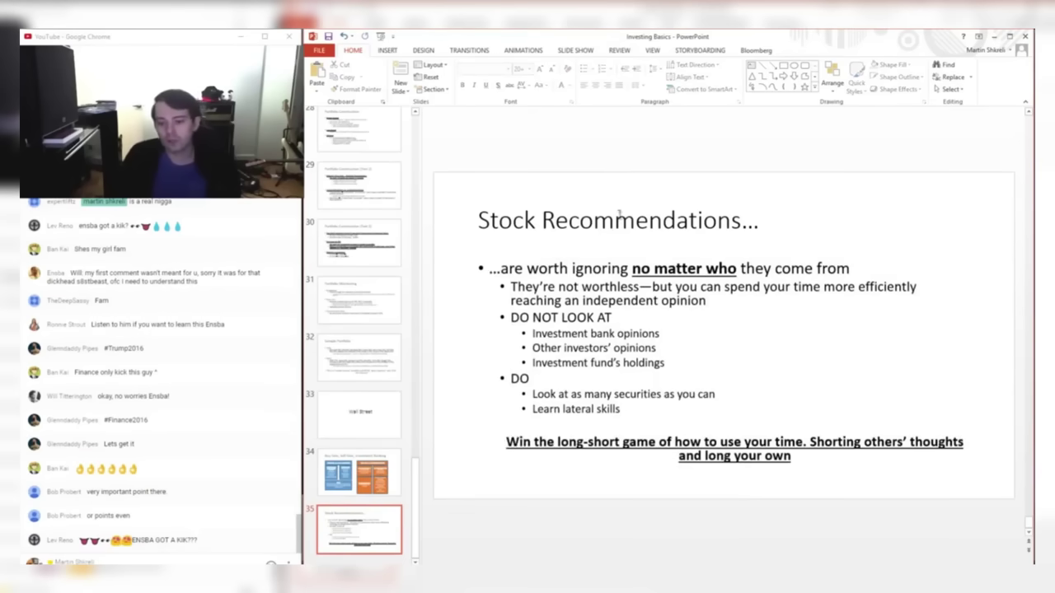
left_click_drag(620, 216, 775, 390)
left_click(746, 351)
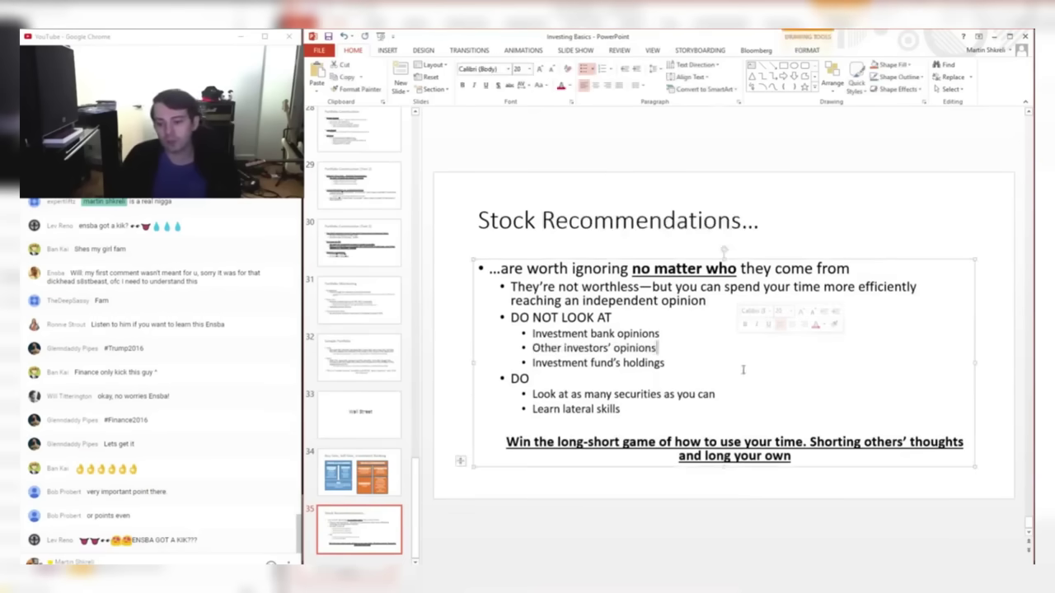
left_click(755, 430)
mouse_move(819, 454)
left_mouse_down()
mouse_move(520, 280)
mouse_move(512, 318)
mouse_move(791, 458)
left_mouse_up()
left_click(759, 489)
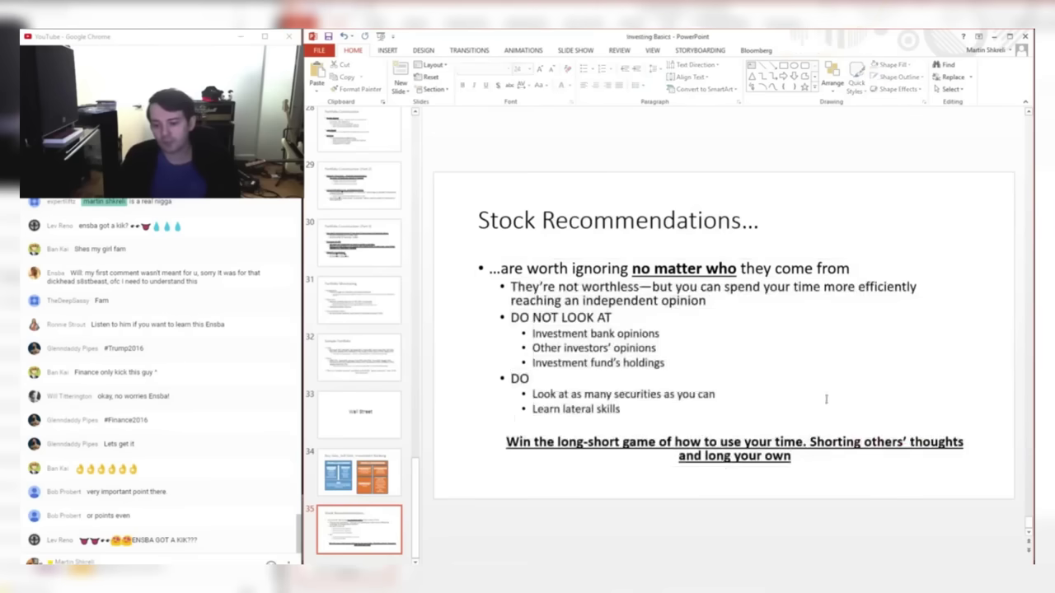
- Close the Investing Basics presentation and save its changes
left_click(1024, 37)
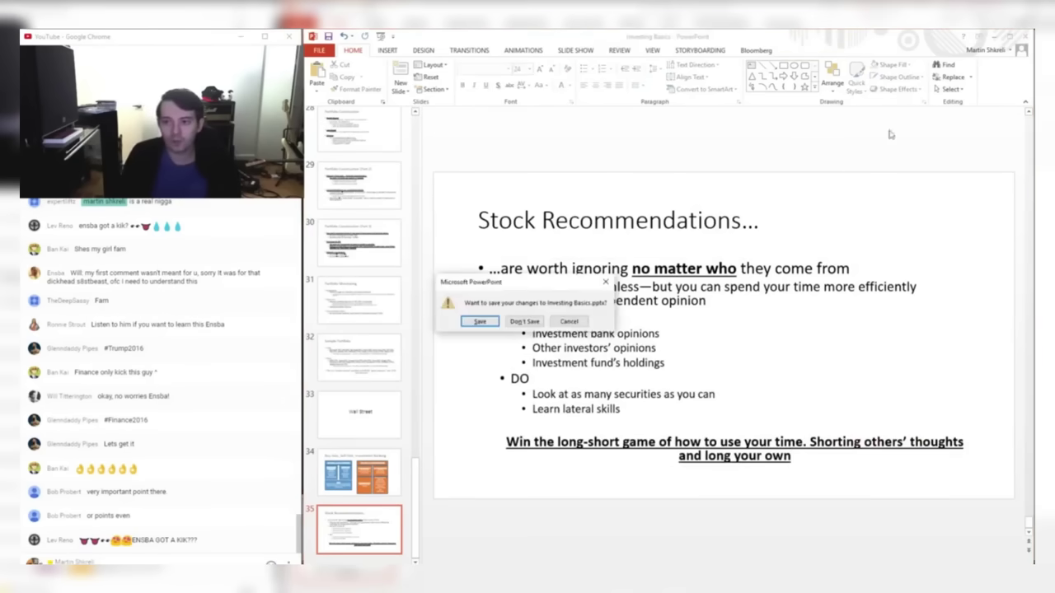
left_click(481, 323)
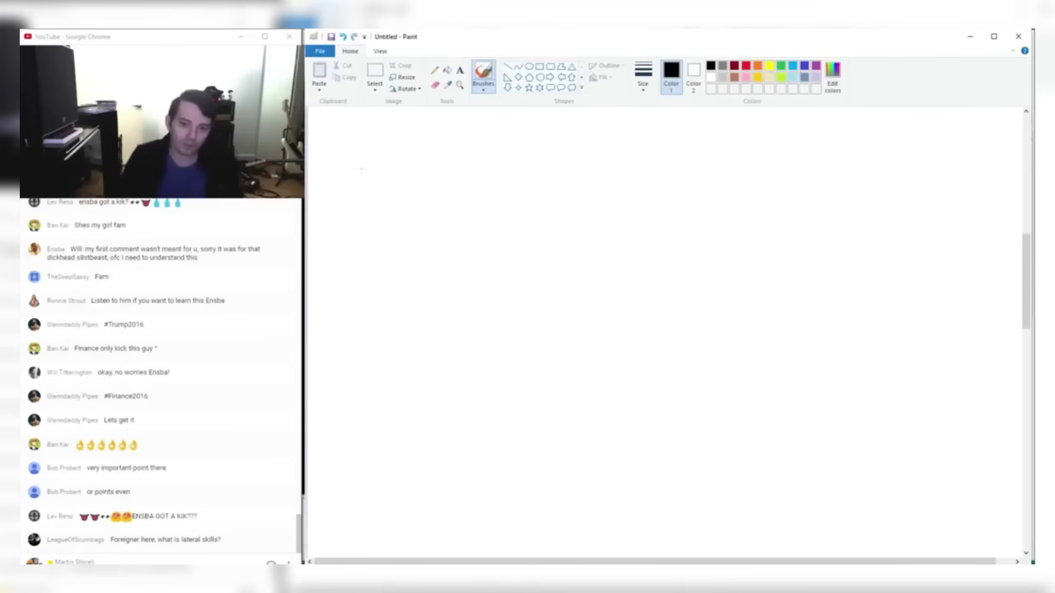
- In Paint, handwrite the heading "Pharma investor" across the upper part of the blank canvas and underline it
mouse_move(366, 142)
left_mouse_down()
mouse_move(378, 186)
mouse_move(385, 161)
left_mouse_up()
mouse_move(394, 145)
left_mouse_down()
mouse_move(403, 183)
mouse_move(498, 175)
left_mouse_up()
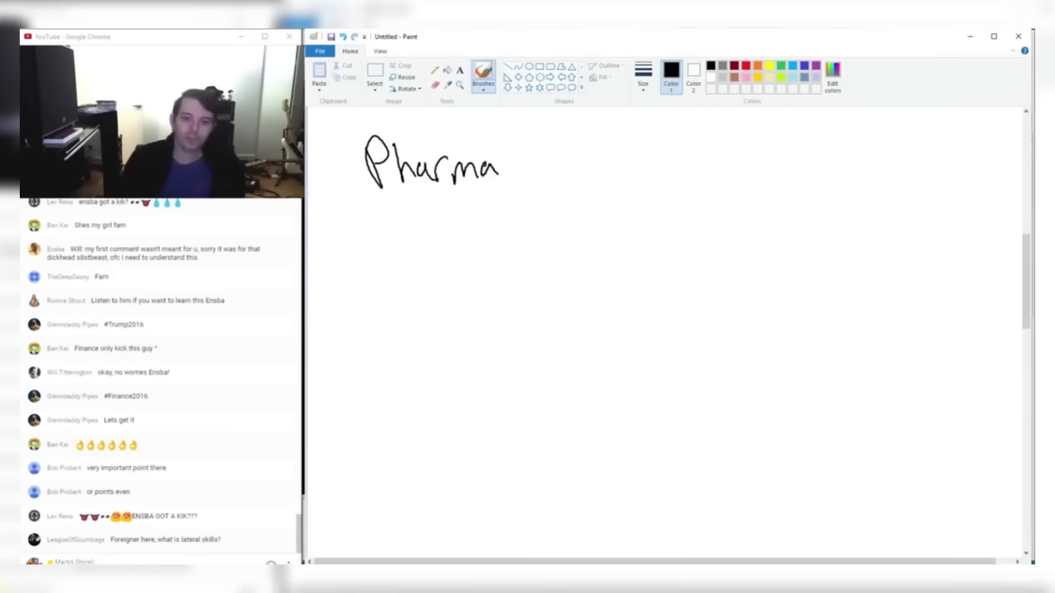
mouse_move(555, 143)
left_mouse_down()
mouse_move(559, 170)
mouse_move(602, 154)
left_mouse_up()
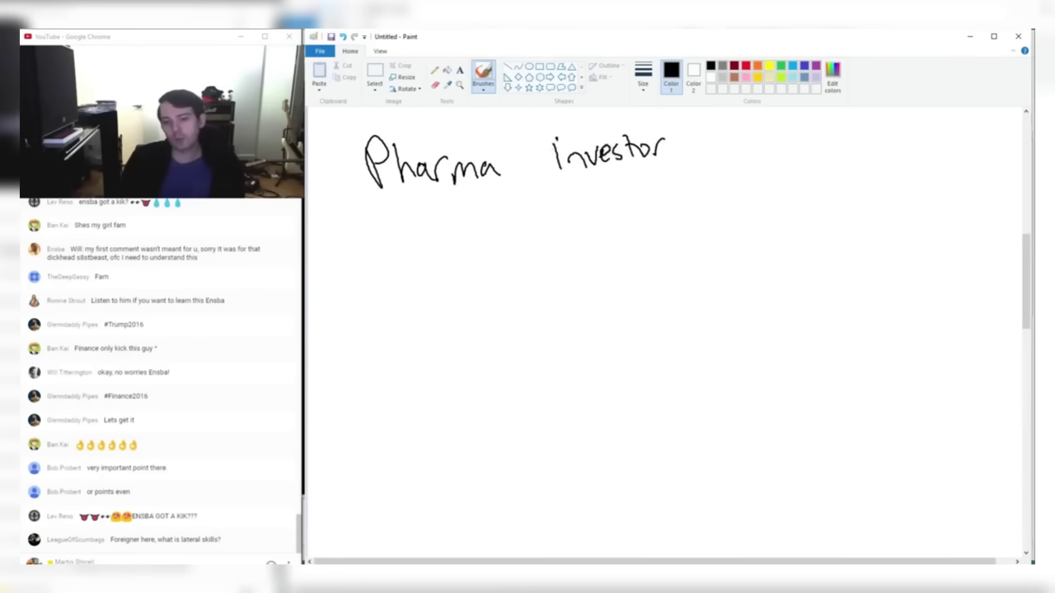
left_click_drag(367, 204, 709, 169)
- Draw a downward arrow below the heading and handwrite "Pharmacology", "Medicinal Chemistry" and "Preclinical" on separate lines beneath it
left_click_drag(491, 249, 519, 259)
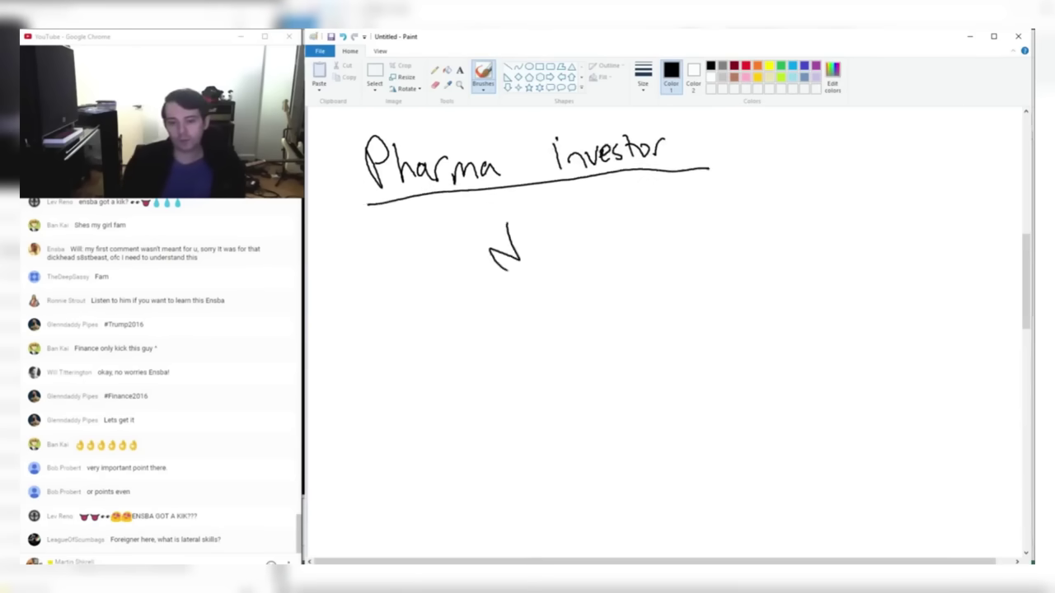
left_click_drag(462, 324, 461, 339)
left_click_drag(505, 305, 506, 346)
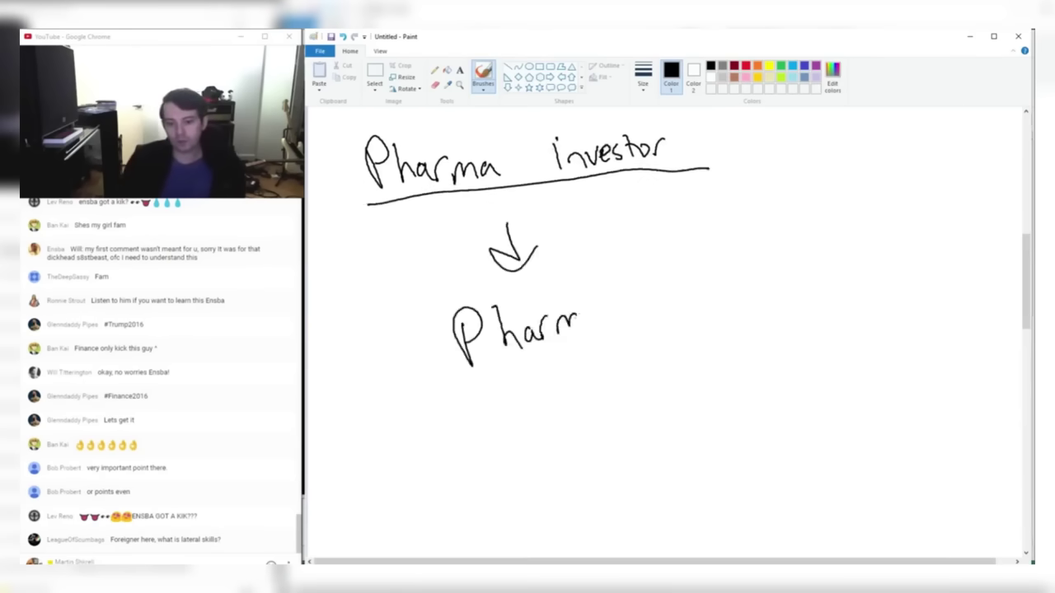
left_click_drag(595, 312, 600, 325)
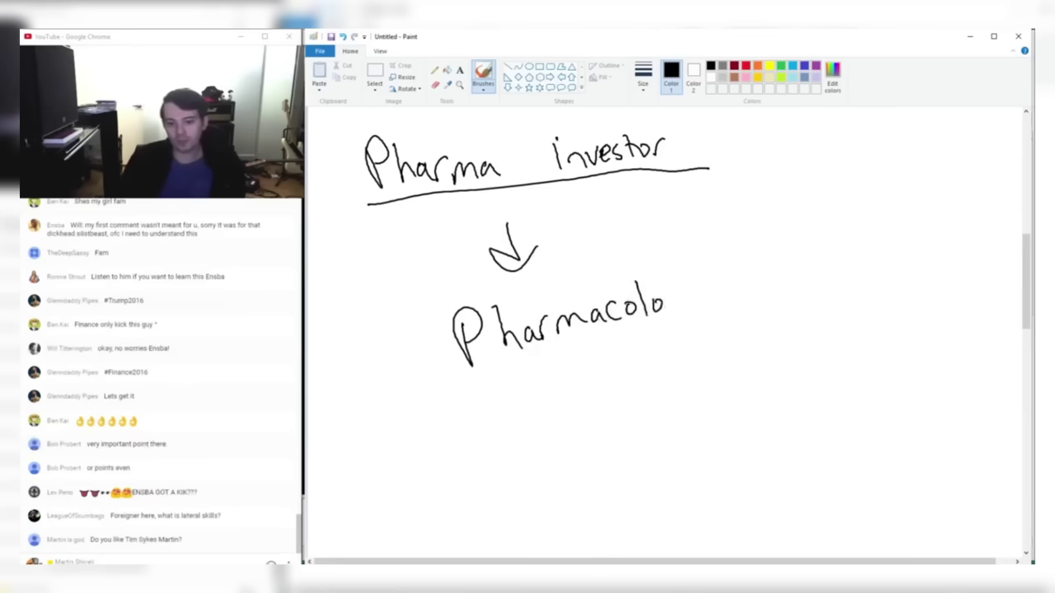
left_click_drag(515, 407, 553, 398)
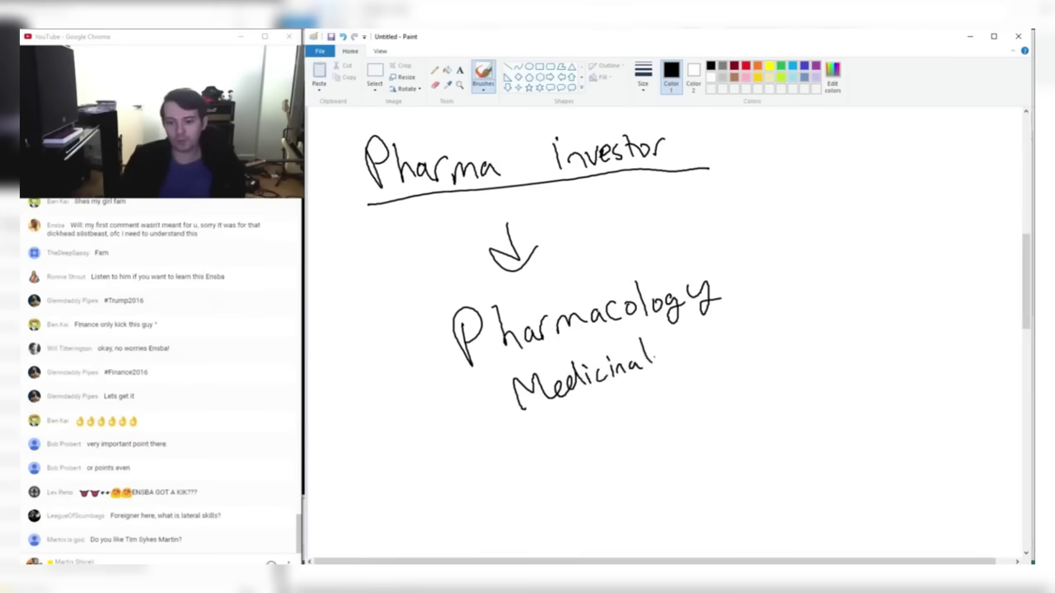
left_click_drag(712, 329, 713, 354)
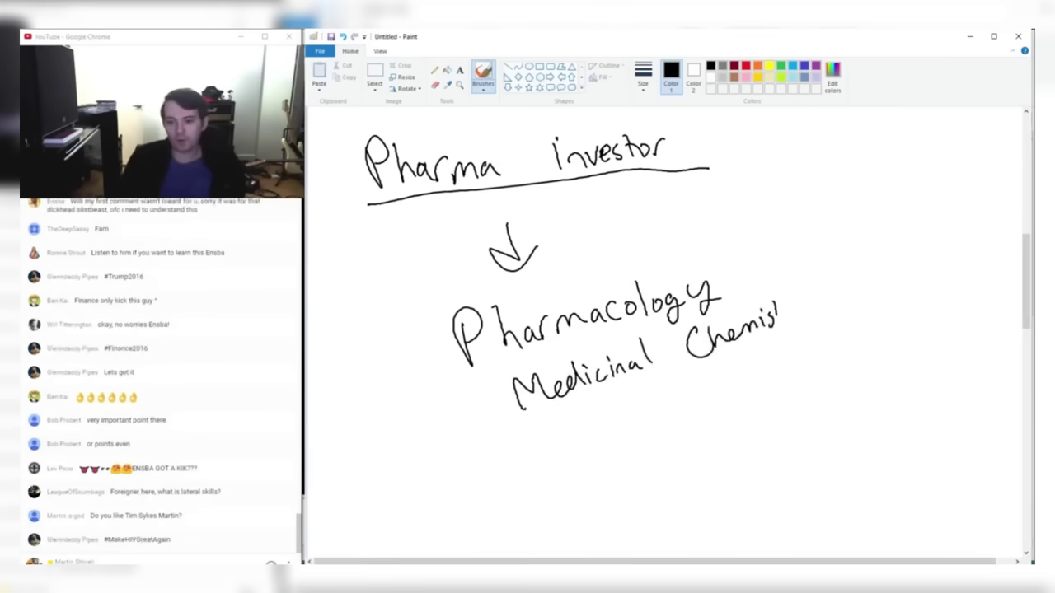
left_click_drag(567, 446, 580, 412)
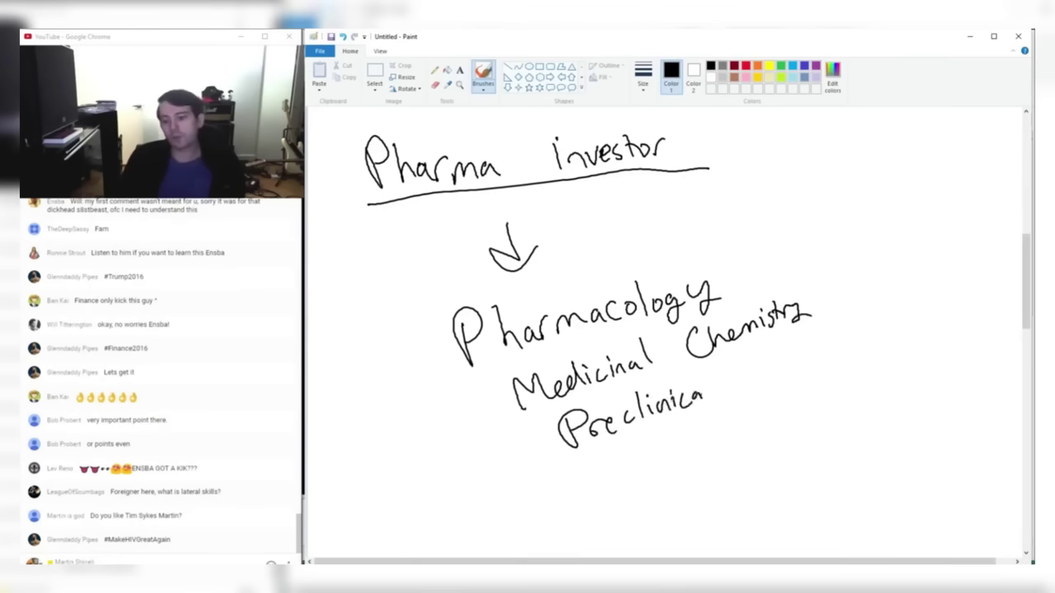
- Complete the third line as "Preclinical Science" and link list and heading with curved arrows on both sides, labelling the downward one "Entrepreneur"
mouse_move(482, 416)
left_mouse_down()
mouse_move(338, 243)
mouse_move(375, 221)
left_mouse_up()
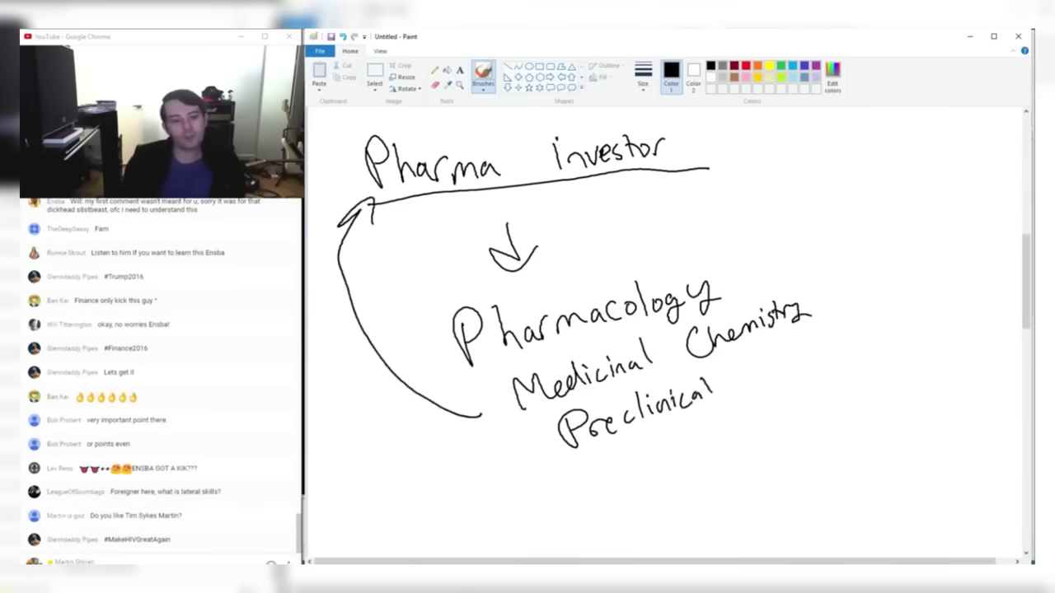
left_click_drag(748, 359, 746, 388)
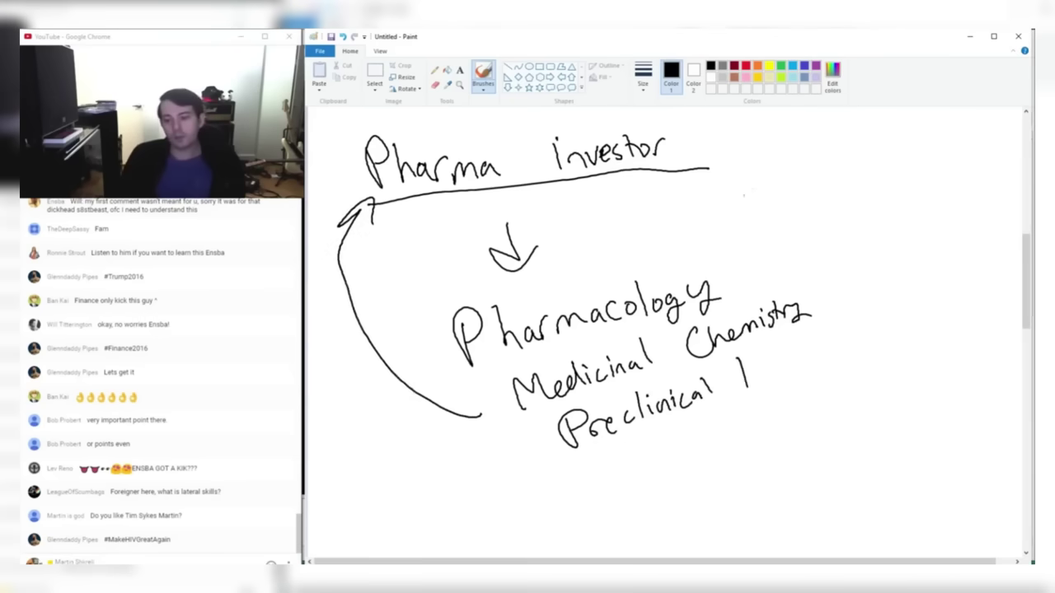
mouse_move(745, 183)
left_mouse_down()
mouse_move(864, 317)
mouse_move(847, 321)
left_mouse_up()
left_click_drag(893, 257, 902, 285)
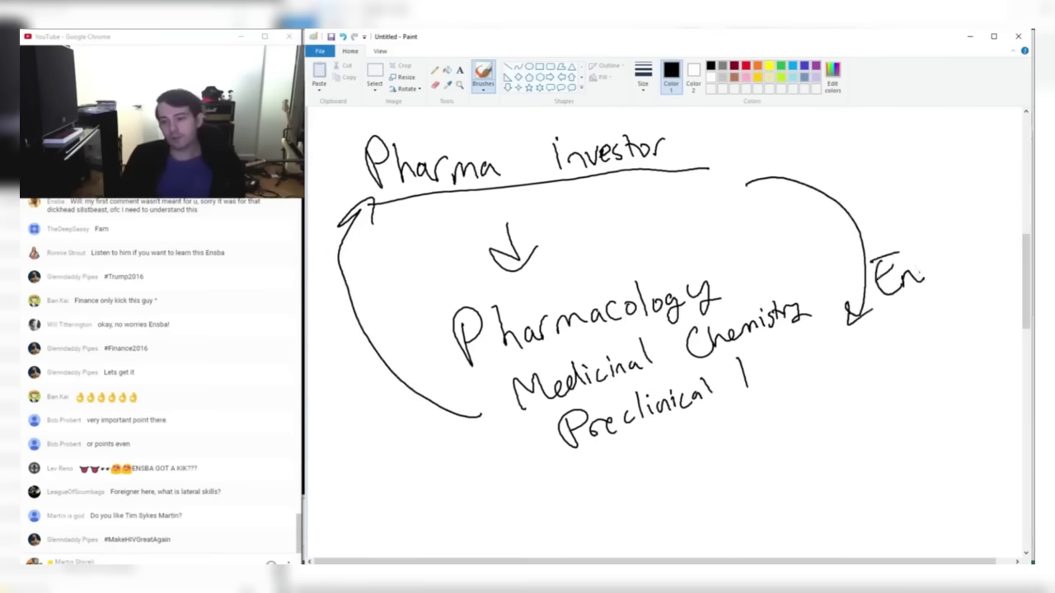
left_click_drag(975, 268, 1026, 256)
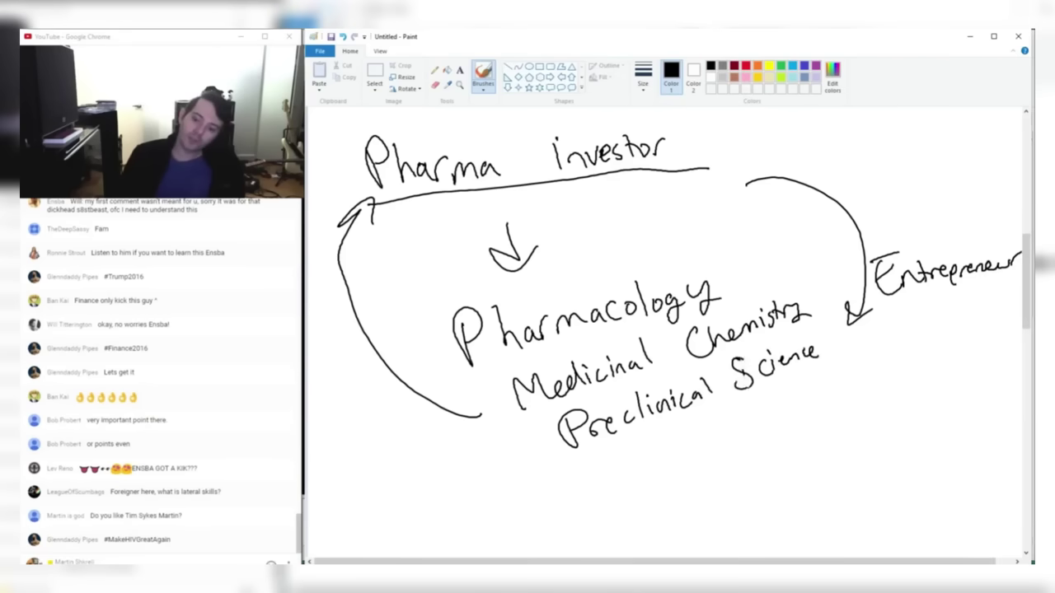
- Handwrite "13F", "Talking" and "CNBC" in boxes stacked below "Entrepreneur", and cross out the whole stack with a large X
left_click_drag(870, 400, 872, 431)
mouse_move(884, 399)
left_mouse_down()
mouse_move(889, 427)
mouse_move(921, 397)
left_mouse_up()
left_click_drag(912, 399, 909, 424)
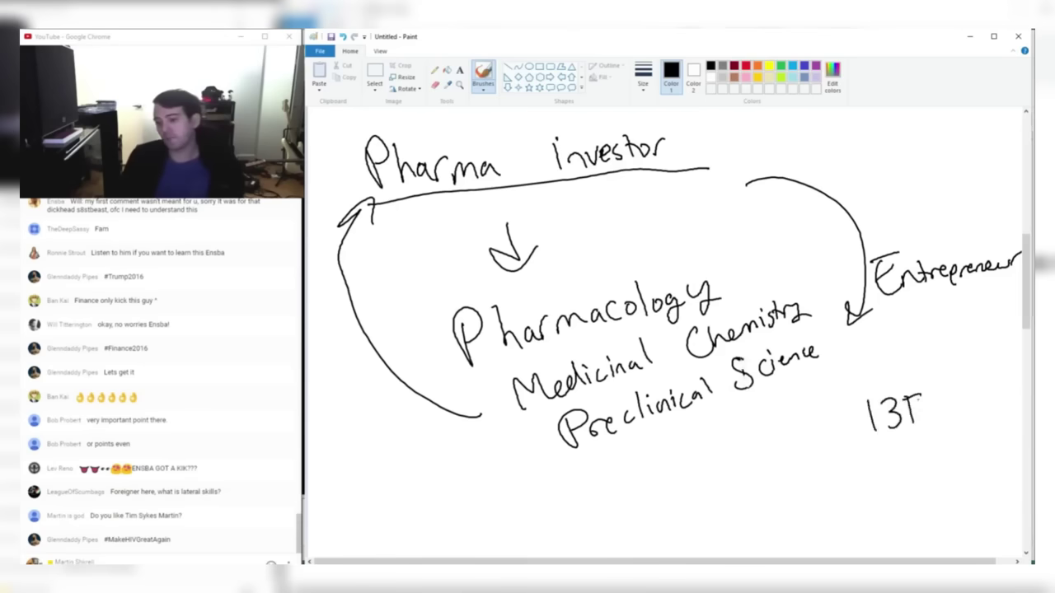
mouse_move(944, 367)
left_mouse_down()
mouse_move(857, 375)
mouse_move(970, 420)
left_mouse_up()
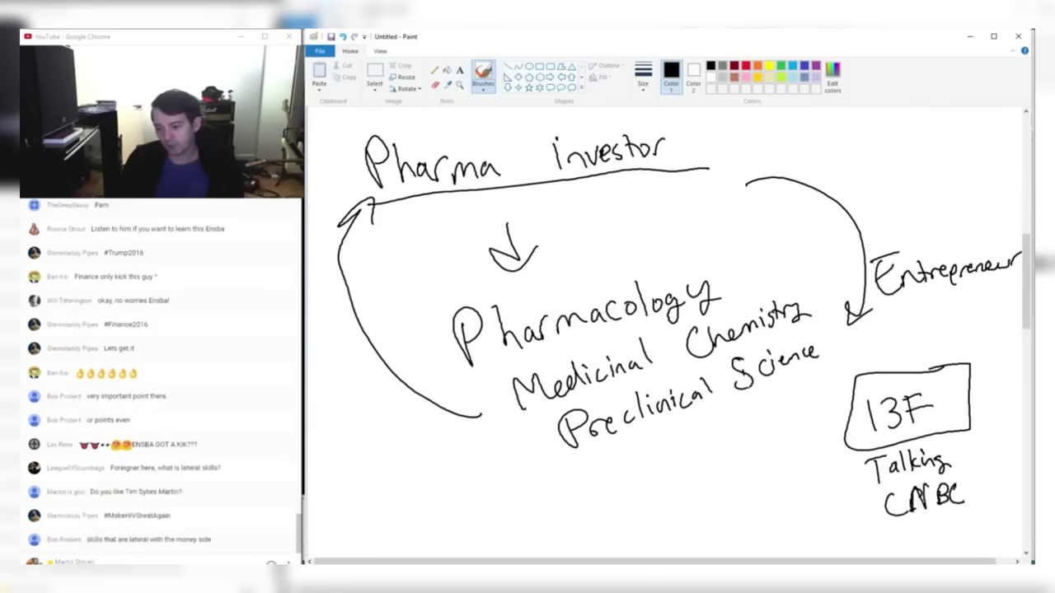
left_click_drag(849, 458, 966, 441)
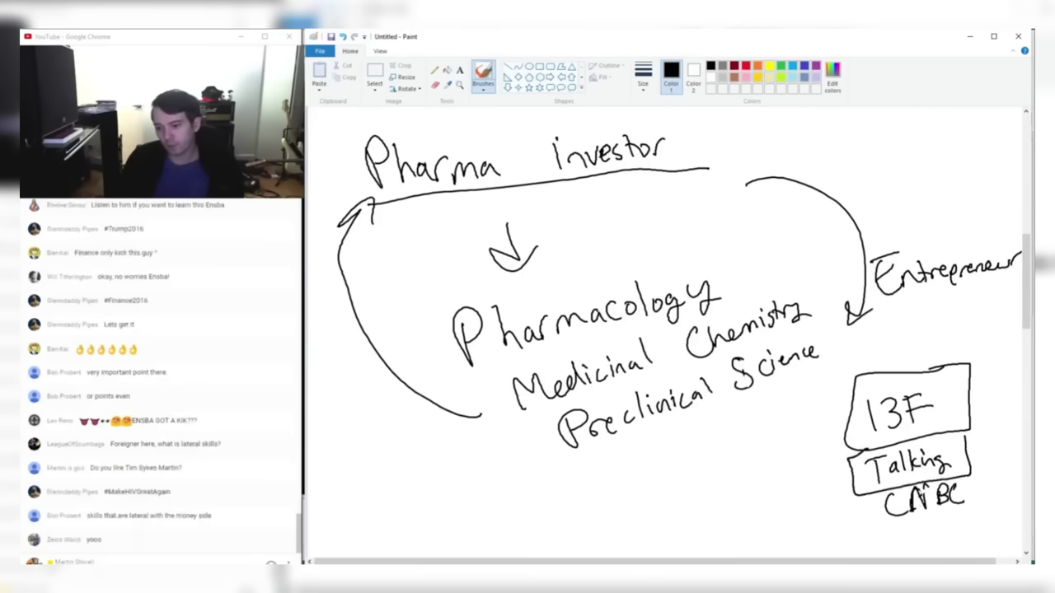
mouse_move(865, 493)
left_mouse_down()
mouse_move(921, 532)
mouse_move(977, 471)
left_mouse_up()
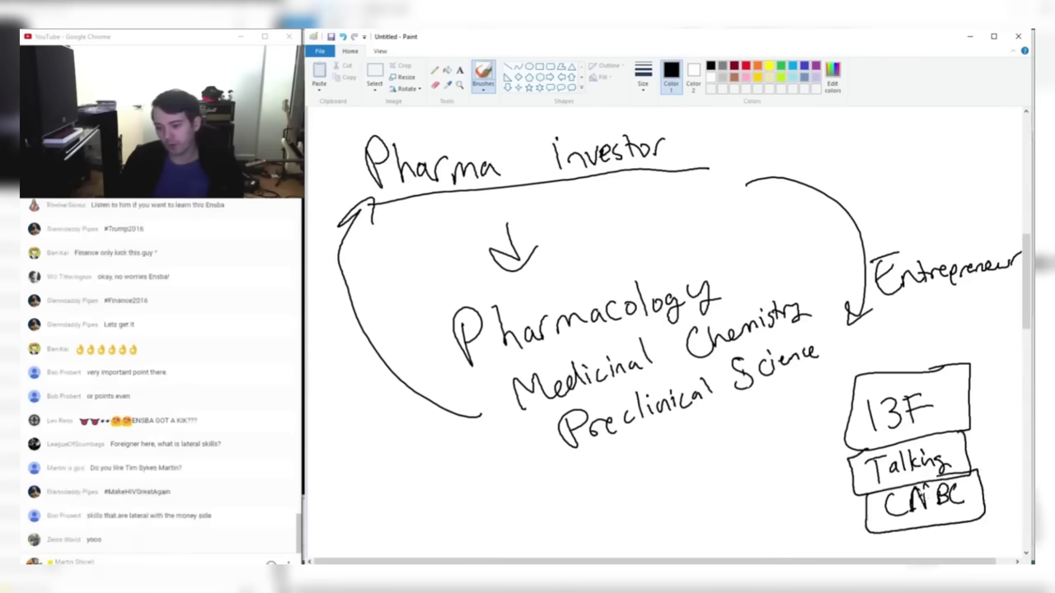
left_click_drag(854, 542, 970, 367)
left_click_drag(840, 381, 982, 517)
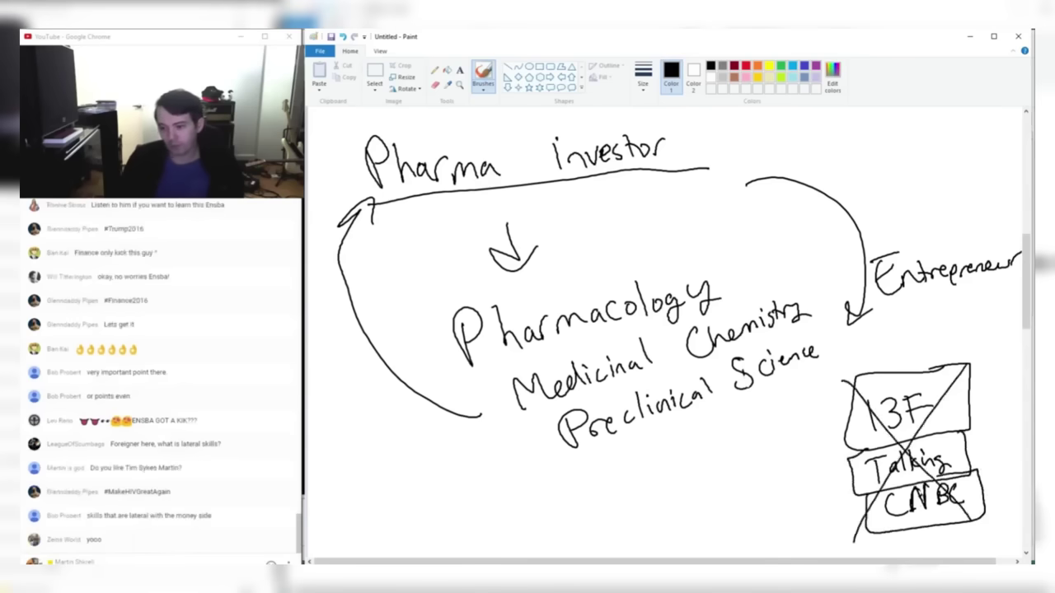
- Circle the Pharmacology, Medicinal Chemistry and Preclinical Science list and draw arrows pointing at it from the lower left and upper left
mouse_move(716, 290)
left_mouse_down()
mouse_move(458, 381)
mouse_move(741, 239)
mouse_move(514, 274)
left_mouse_up()
left_click_drag(485, 548, 516, 449)
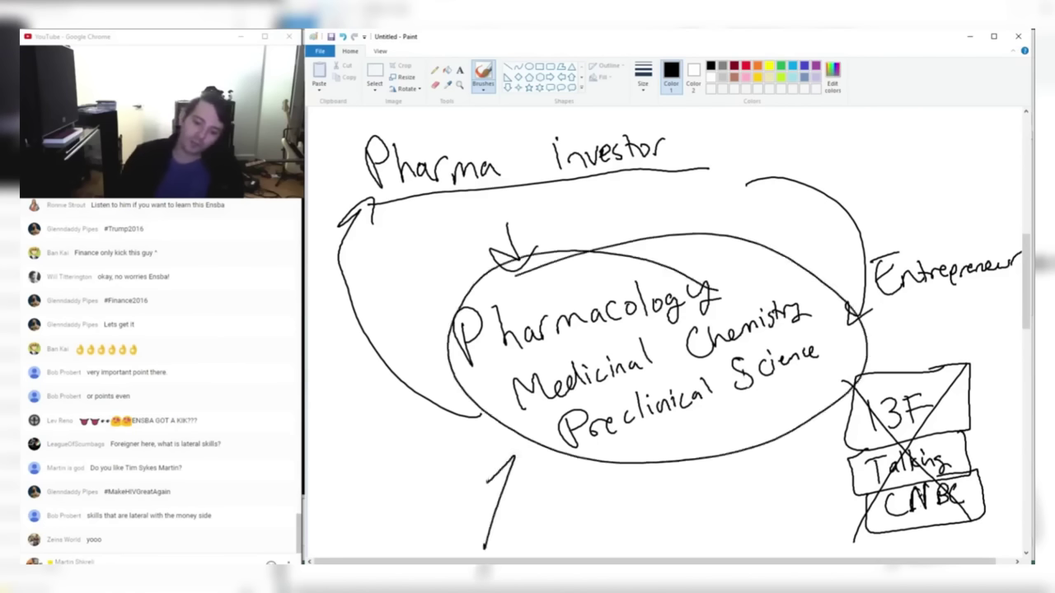
left_click_drag(486, 482, 531, 470)
left_click_drag(381, 231, 471, 280)
left_click_drag(416, 265, 473, 283)
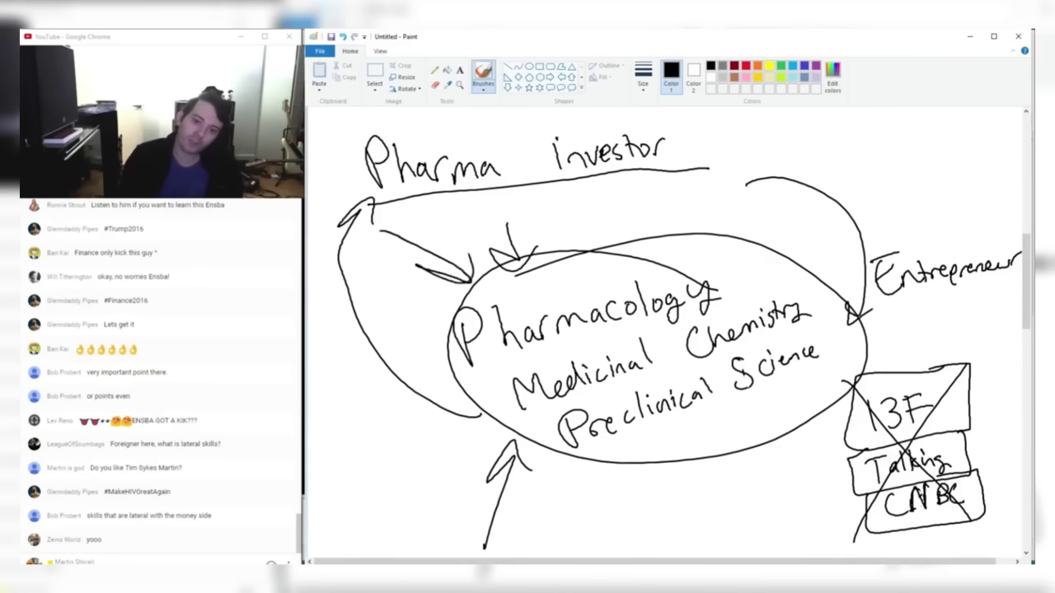
left_click_drag(466, 236, 469, 279)
- Add more diagonal strikes across the boxed "13F", "Talking" and "CNBC" stack
left_click_drag(936, 364, 855, 504)
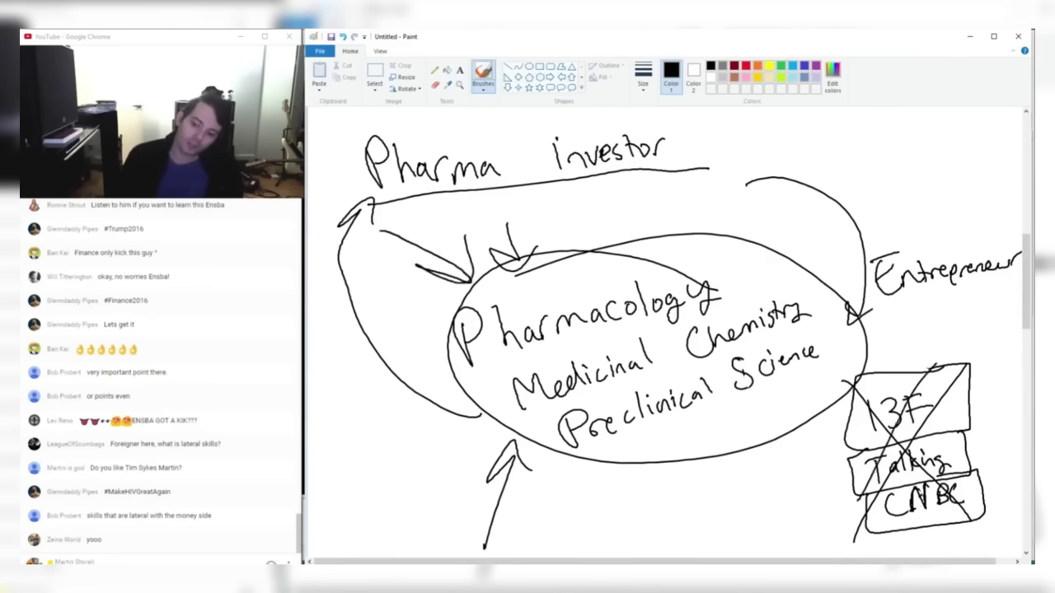
left_click_drag(934, 411, 999, 492)
left_click_drag(938, 524, 811, 434)
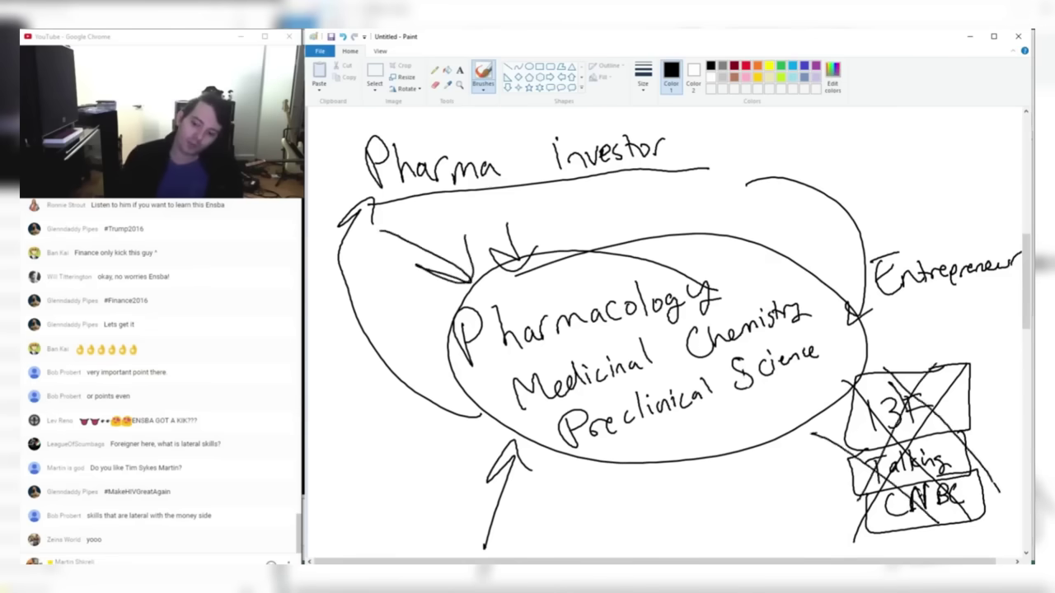
mouse_move(907, 414)
left_mouse_down()
mouse_move(974, 502)
mouse_move(827, 427)
left_mouse_up()
mouse_move(911, 361)
left_mouse_down()
mouse_move(826, 462)
mouse_move(936, 363)
left_mouse_up()
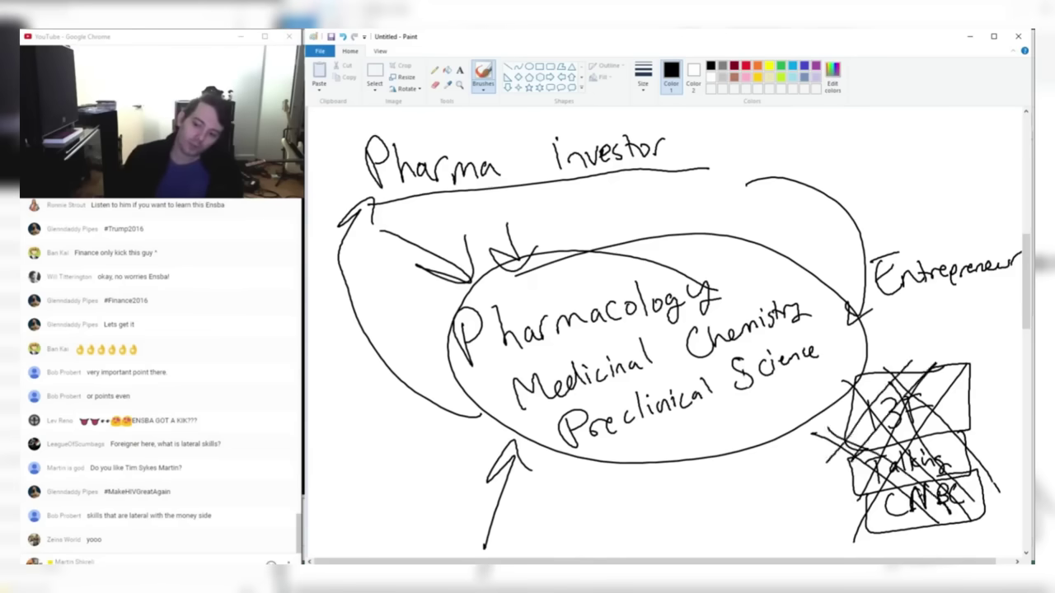
- Scribble dense zigzag strokes over the boxed "13F", "Talking" and "CNBC" stack to black it out further
left_click_drag(862, 490, 965, 358)
left_click_drag(856, 459, 930, 384)
left_click_drag(846, 458, 883, 390)
mouse_move(853, 437)
left_mouse_down()
mouse_move(912, 378)
mouse_move(948, 493)
left_mouse_up()
left_click_drag(895, 425, 981, 508)
left_click_drag(980, 466, 906, 494)
left_click_drag(914, 410, 864, 435)
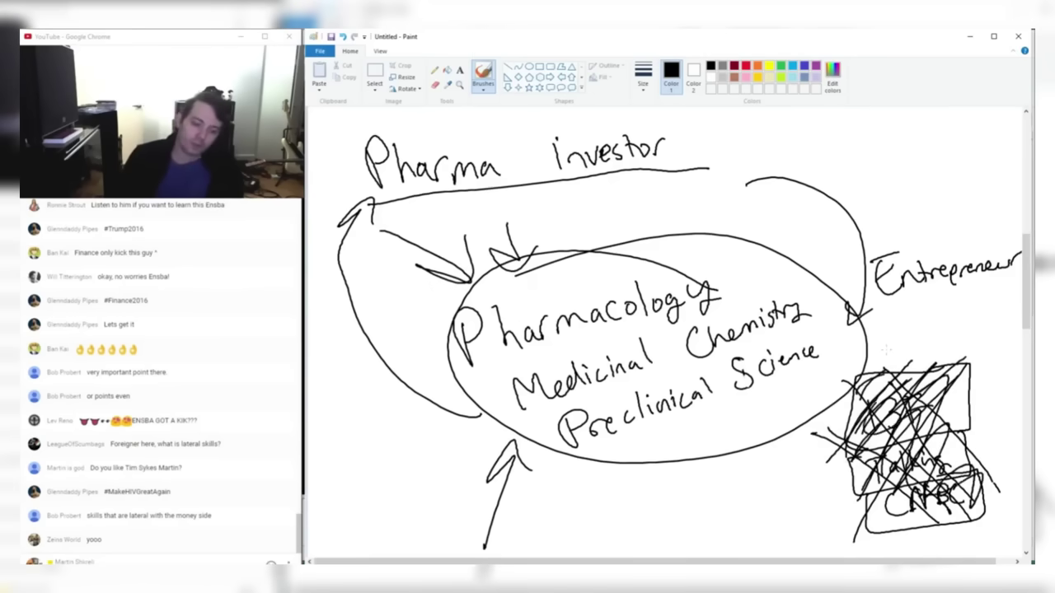
- Switch to the Tech workbook in Excel and rename the "Sector" header in U2 to "SubSector"
key("alt+Tab")
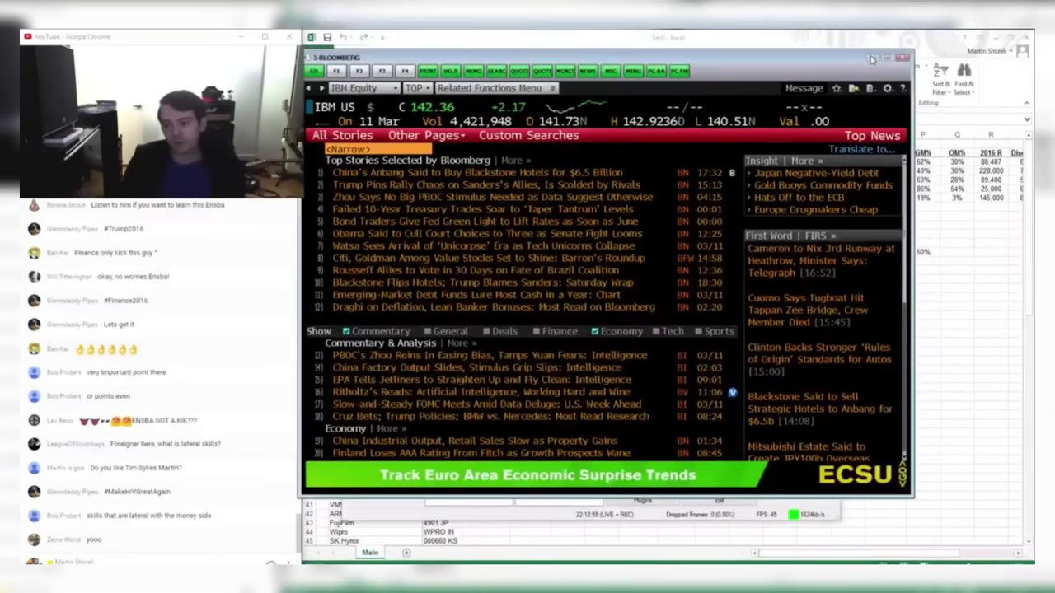
key("alt+Tab")
left_click(778, 92)
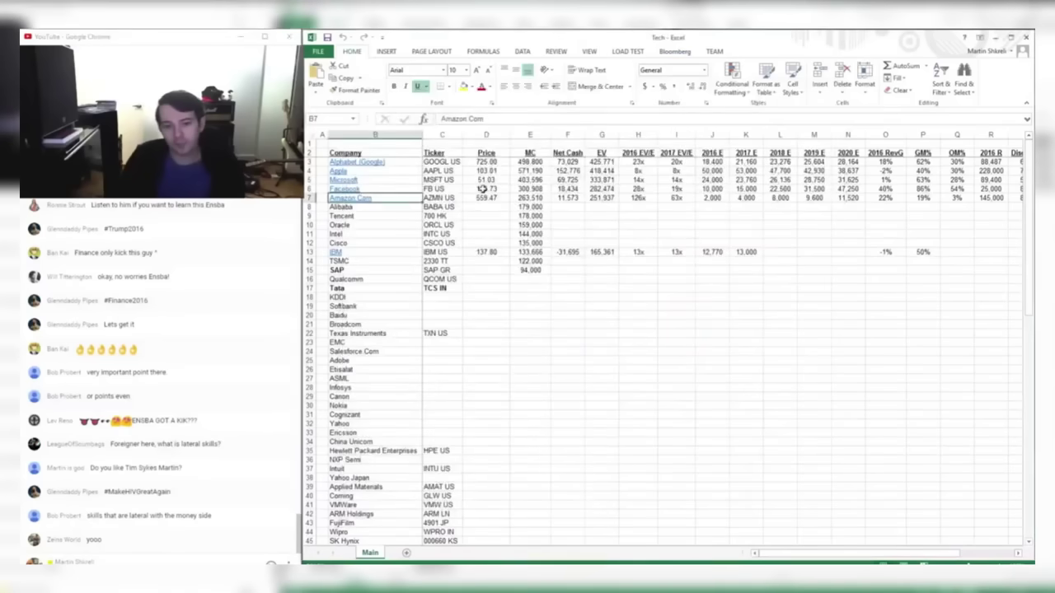
left_click_drag(486, 213, 973, 205)
double_click(908, 153)
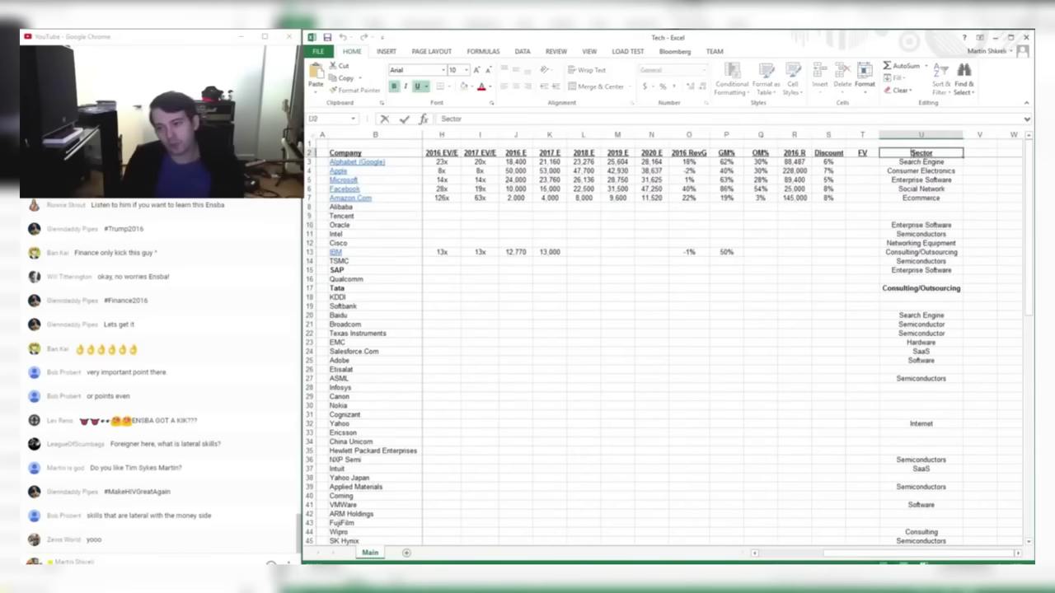
type("Sub")
key("Return")
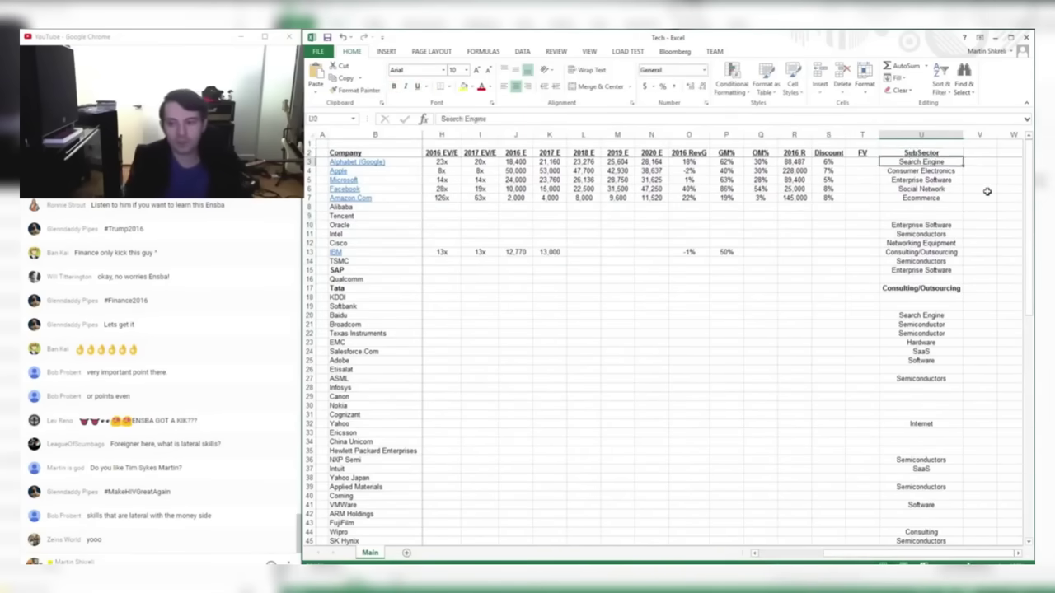
- Move the whole SubSector column from column U to column C, between Company and Ticker
key("Up")
key("ctrl+space")
left_click(760, 234)
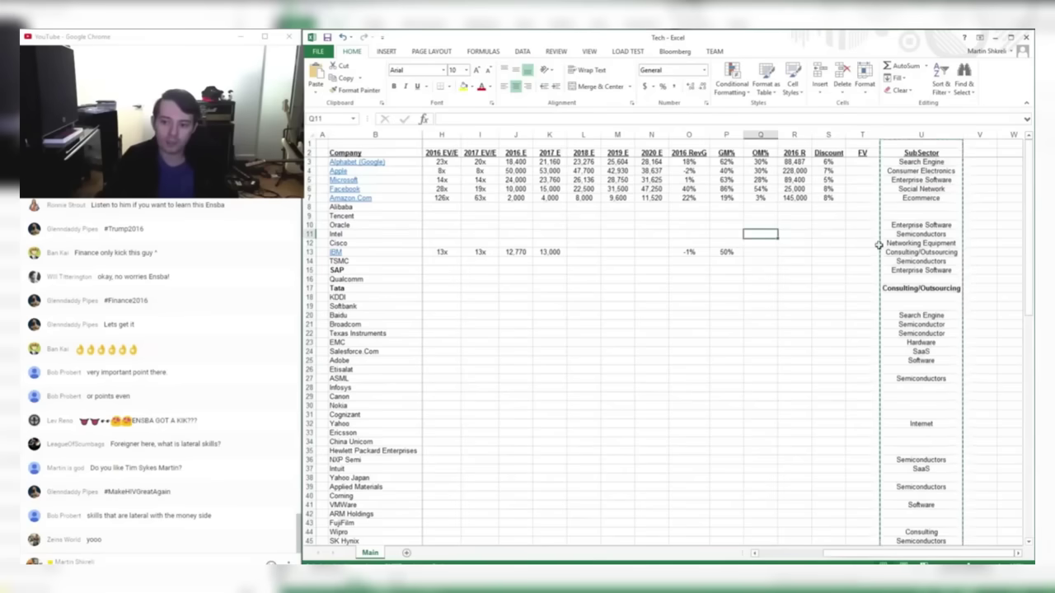
key("Left")
key("Left")
key("Left")
key("Left")
key("Left")
key("Left")
key("Left")
key("Left")
key("Left")
key("Left")
key("Left")
key("Left")
key("Left")
key("Left")
key("Left")
key("Left")
key("Right")
key("Right")
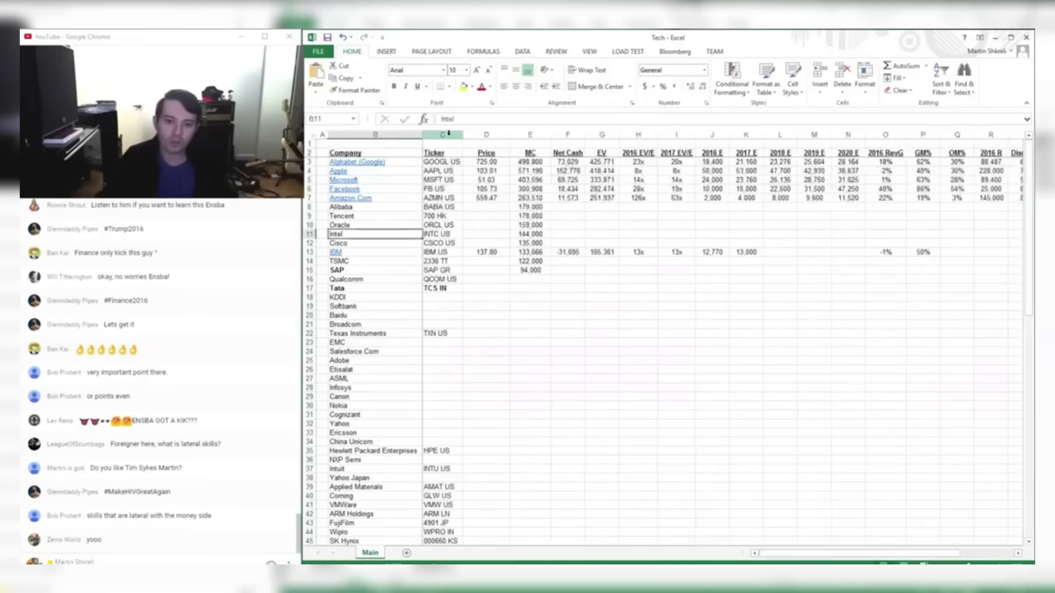
right_click(450, 135)
left_click(502, 212)
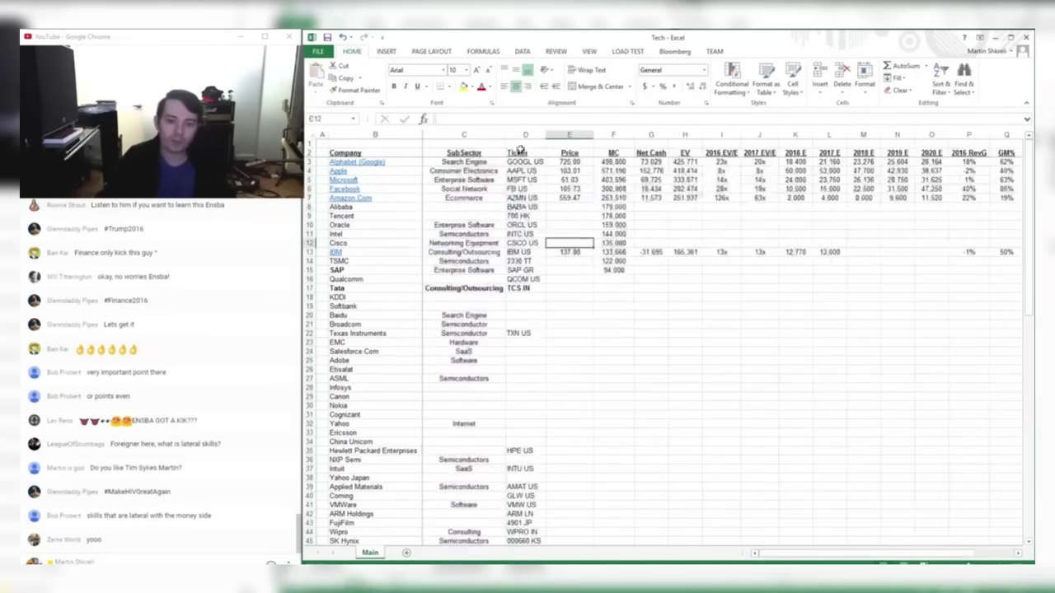
- Look over the SubSector column and the Telecom companies listed further down the sheet
left_click(498, 268)
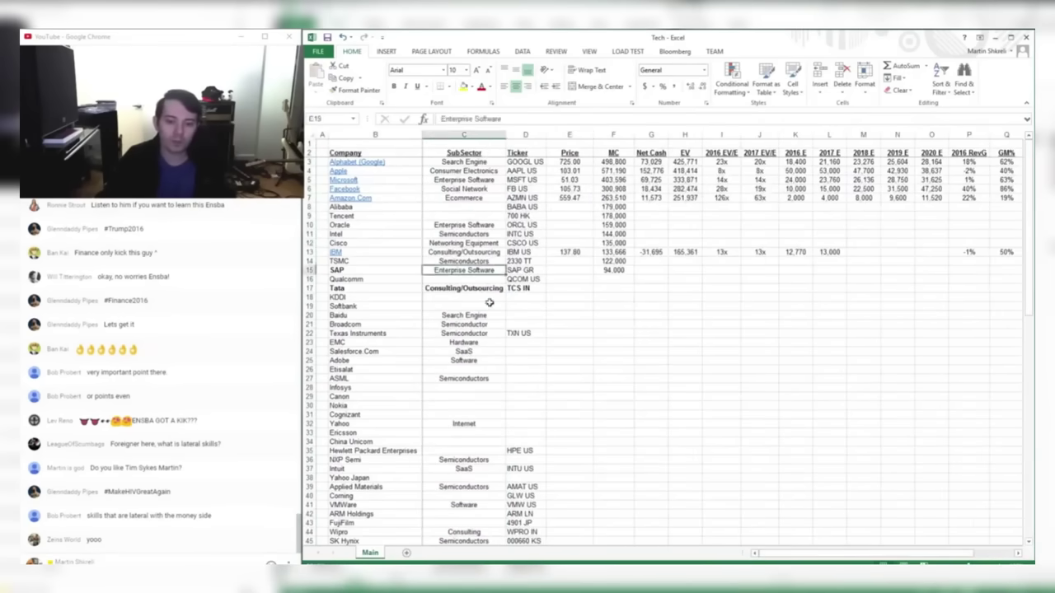
left_click(492, 304)
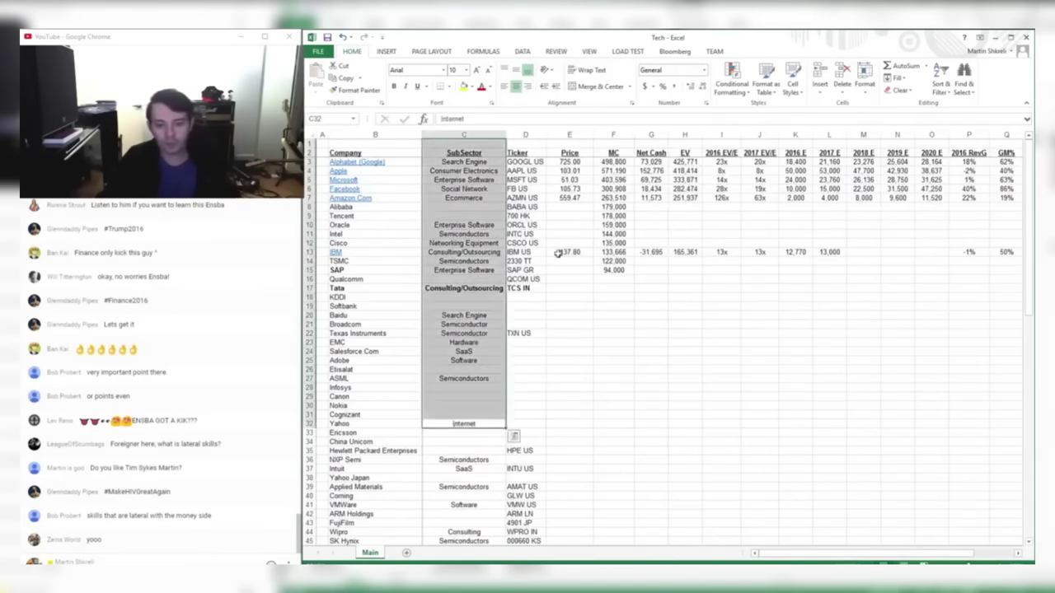
left_click(466, 210)
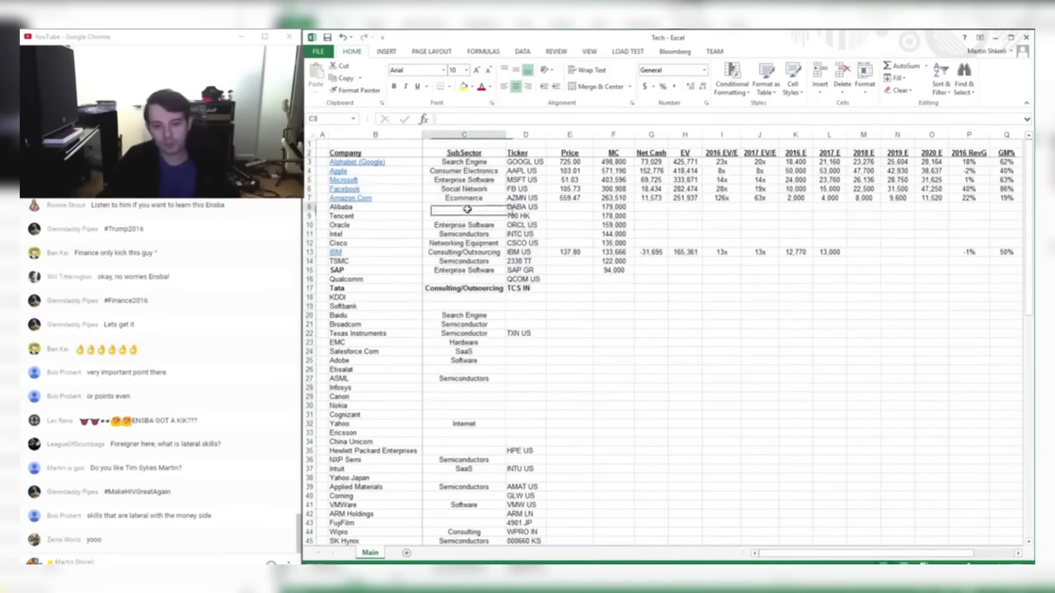
left_click(569, 208)
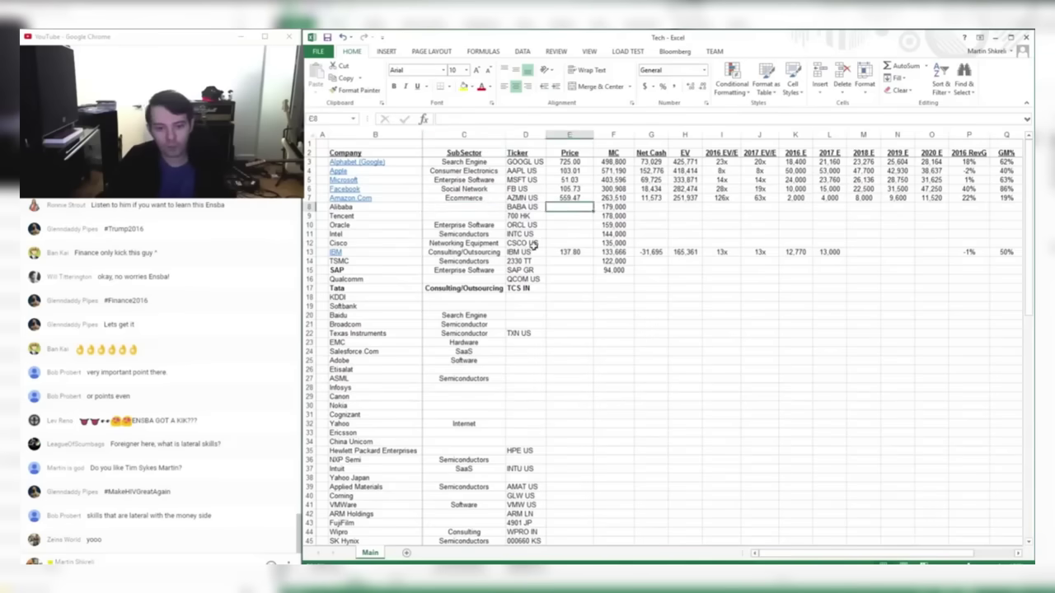
scroll(581, 302, "down", 14)
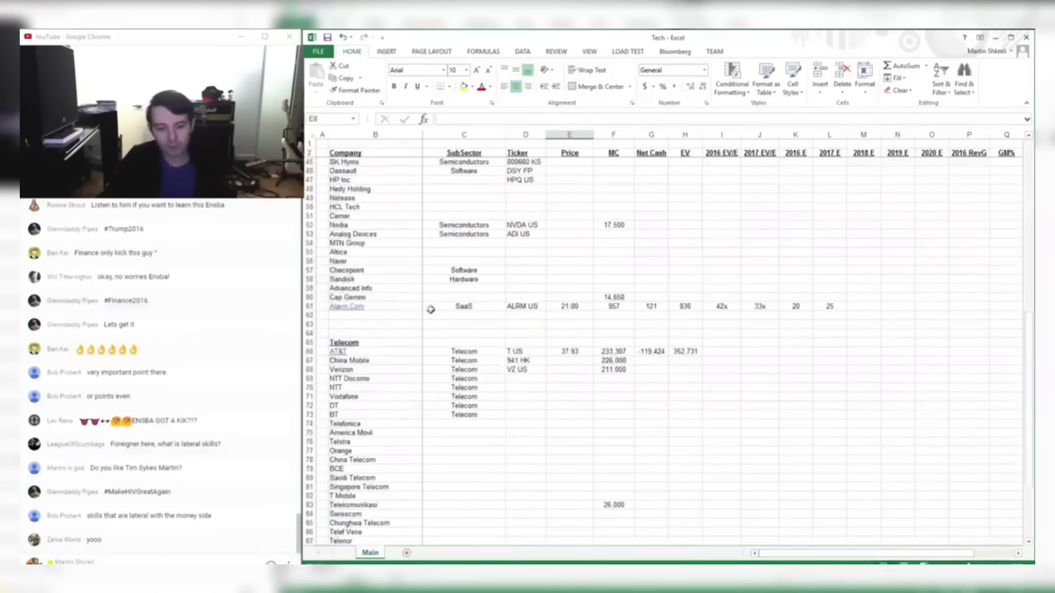
left_click_drag(400, 341, 697, 470)
left_click(684, 459)
scroll(685, 437, "down", 3)
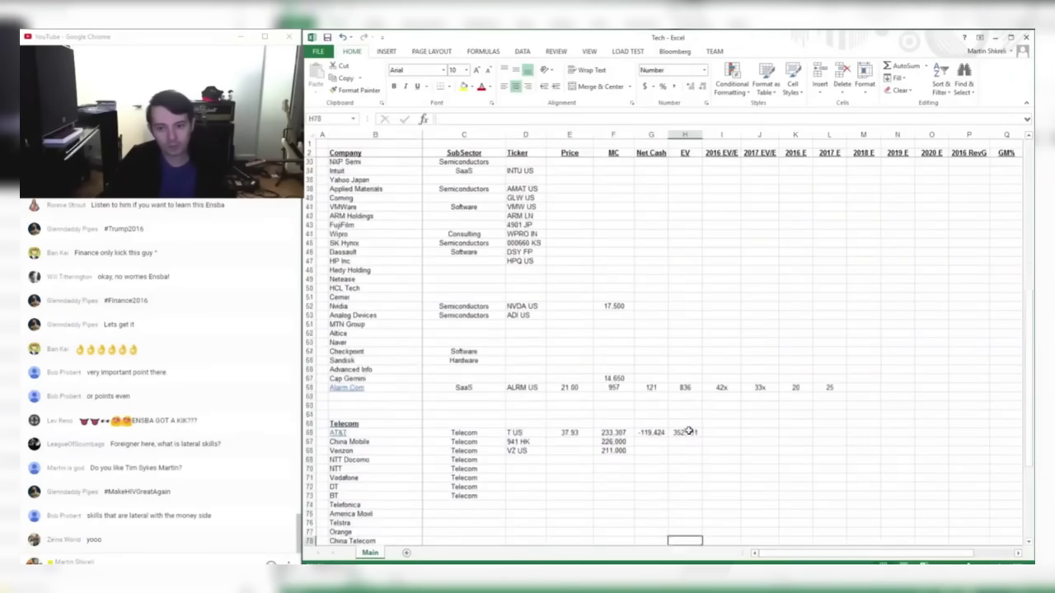
left_click_drag(356, 264, 694, 396)
scroll(694, 396, "up", 19)
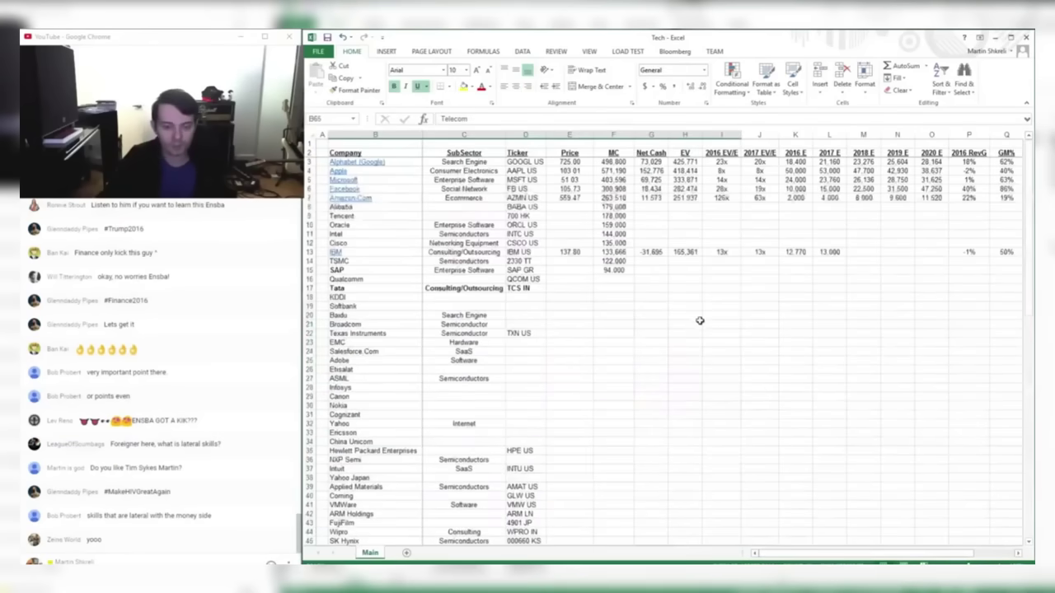
- Examine the subsector assignments of the listed tech companies, ending at Alibaba's blank SubSector cell C8
left_click_drag(449, 165, 321, 144)
left_click_drag(322, 143, 511, 348)
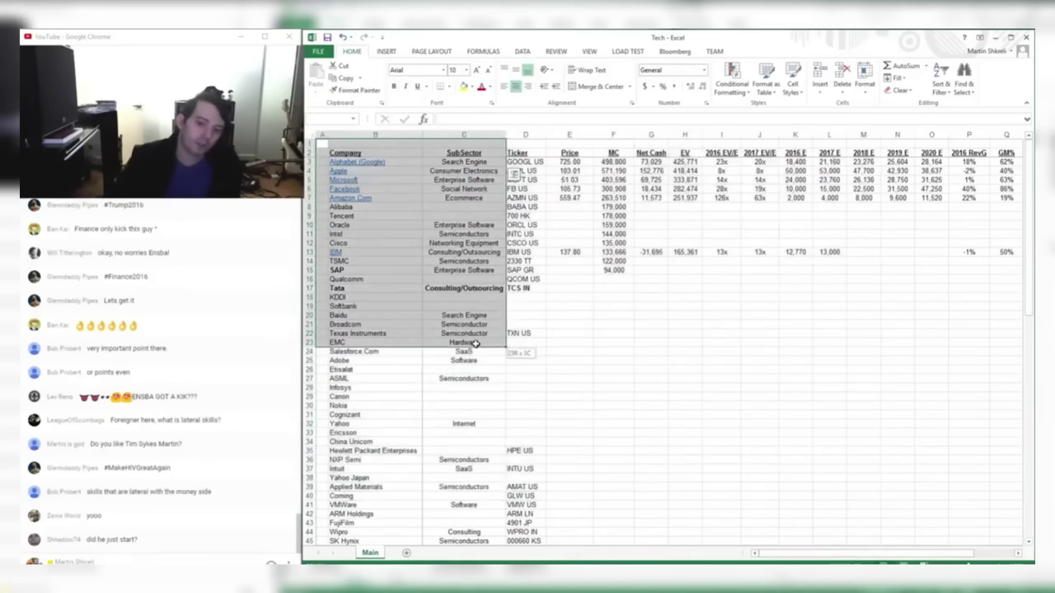
left_click_drag(478, 316, 498, 370)
left_click(498, 370)
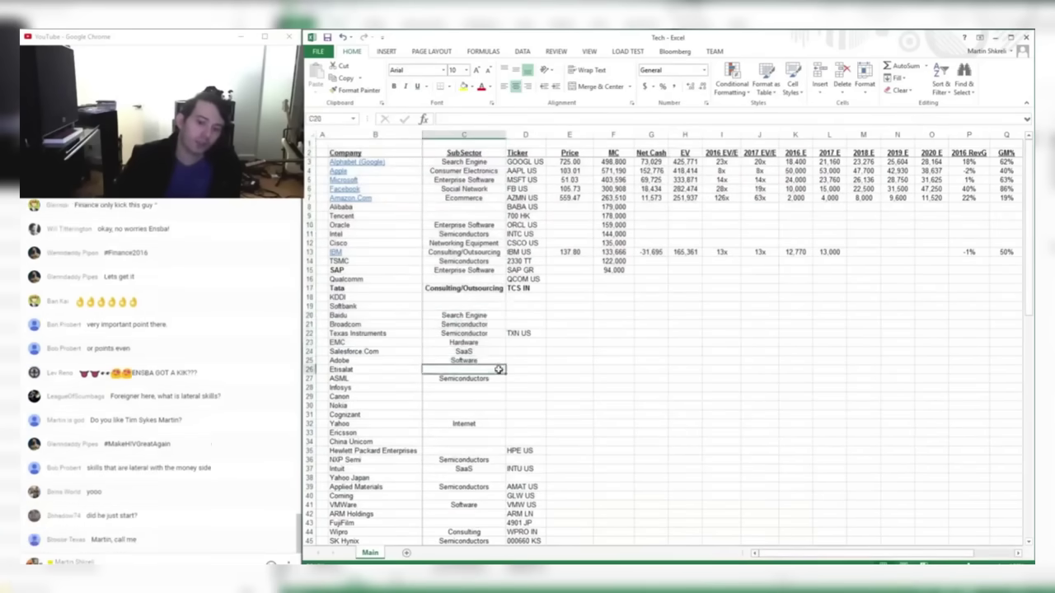
left_click(489, 352)
left_click(493, 363)
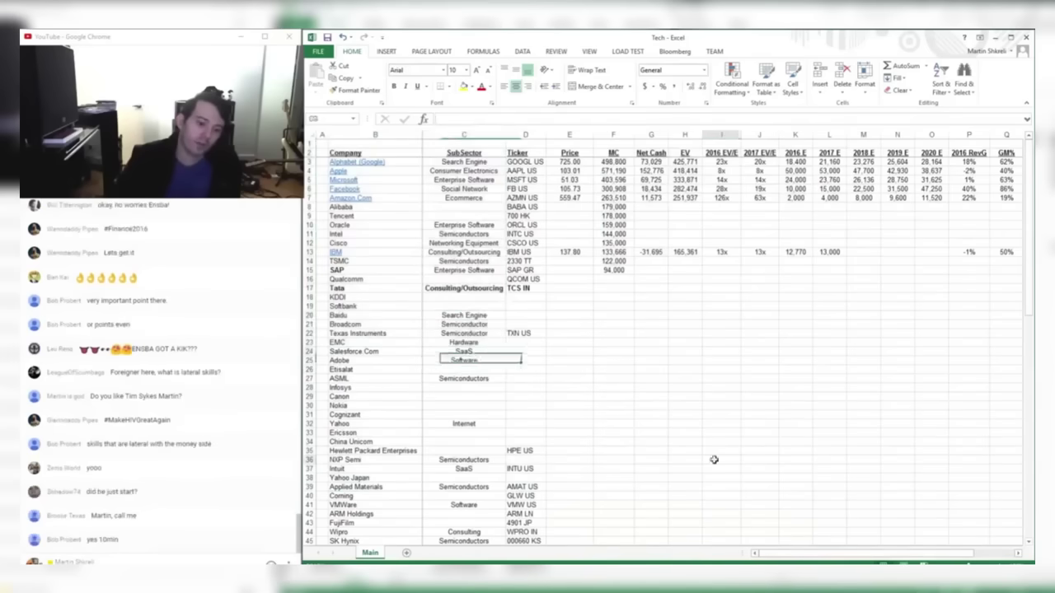
left_click_drag(713, 459, 322, 102)
left_click(481, 251)
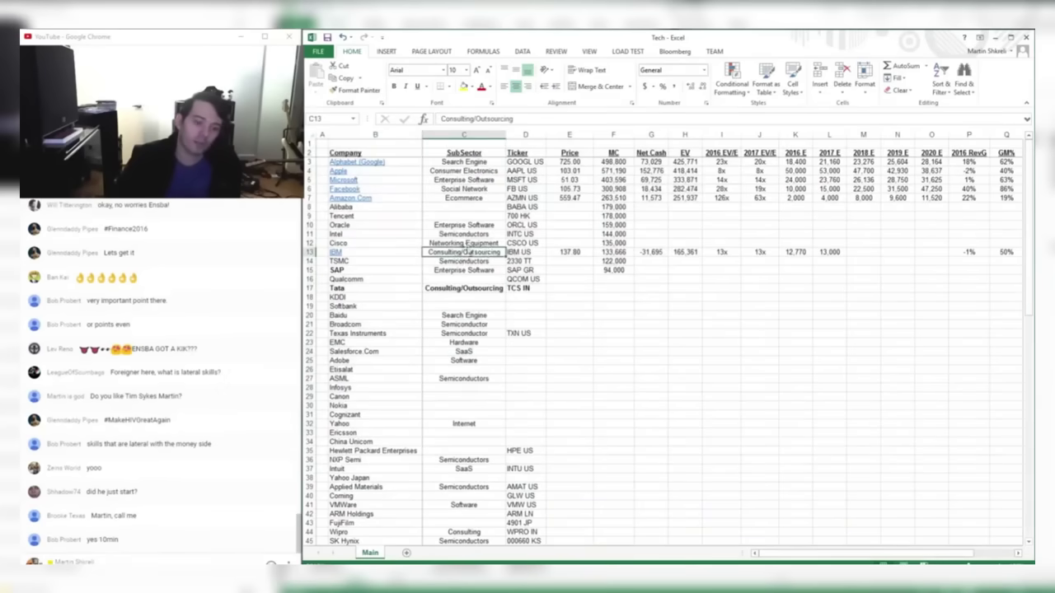
left_click_drag(471, 172, 502, 497)
left_click(558, 397)
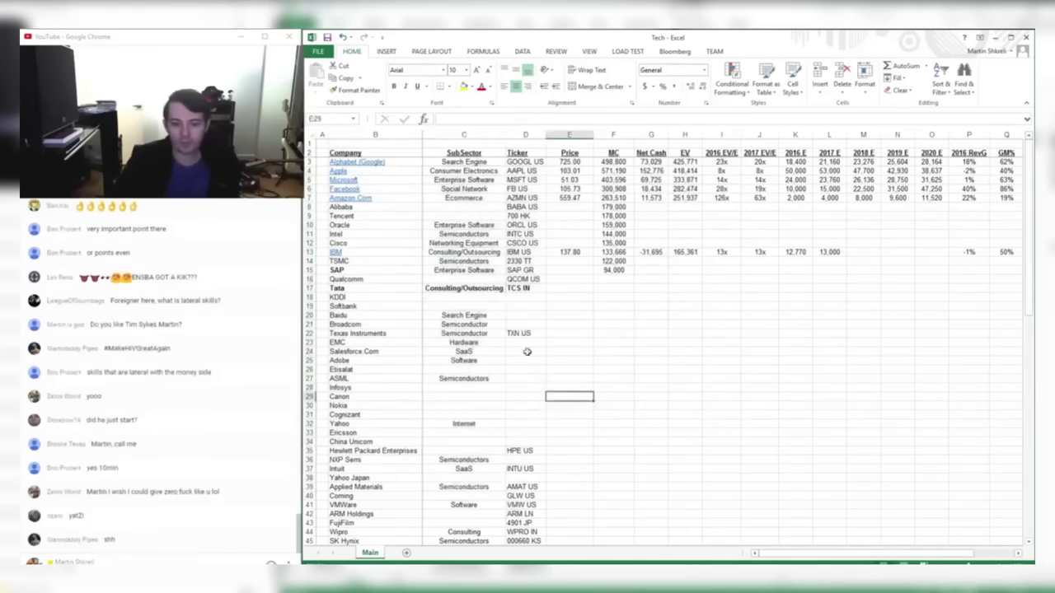
left_click(477, 324)
left_click(479, 340)
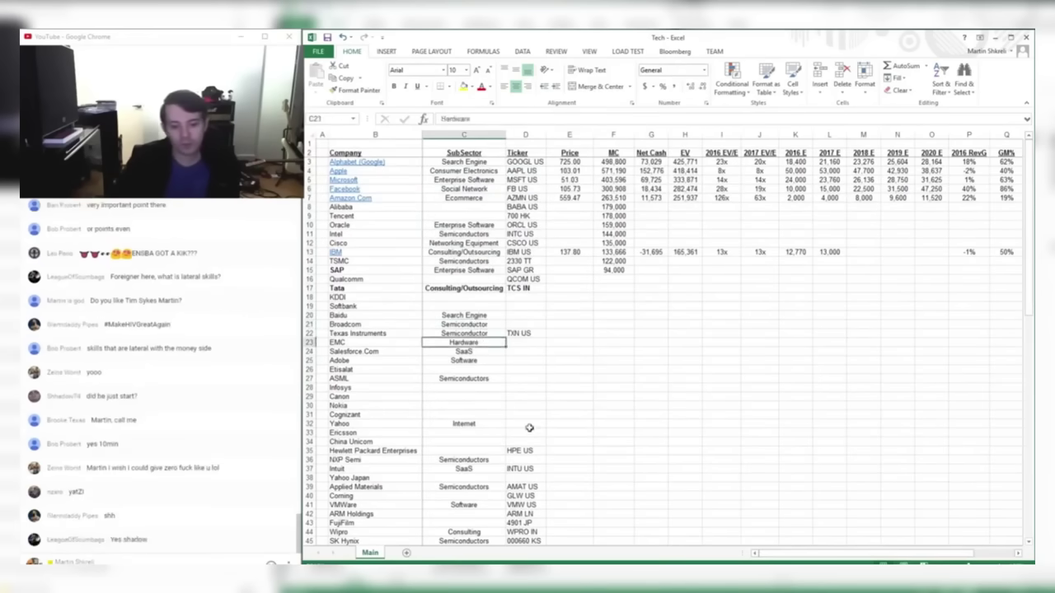
left_click(477, 200)
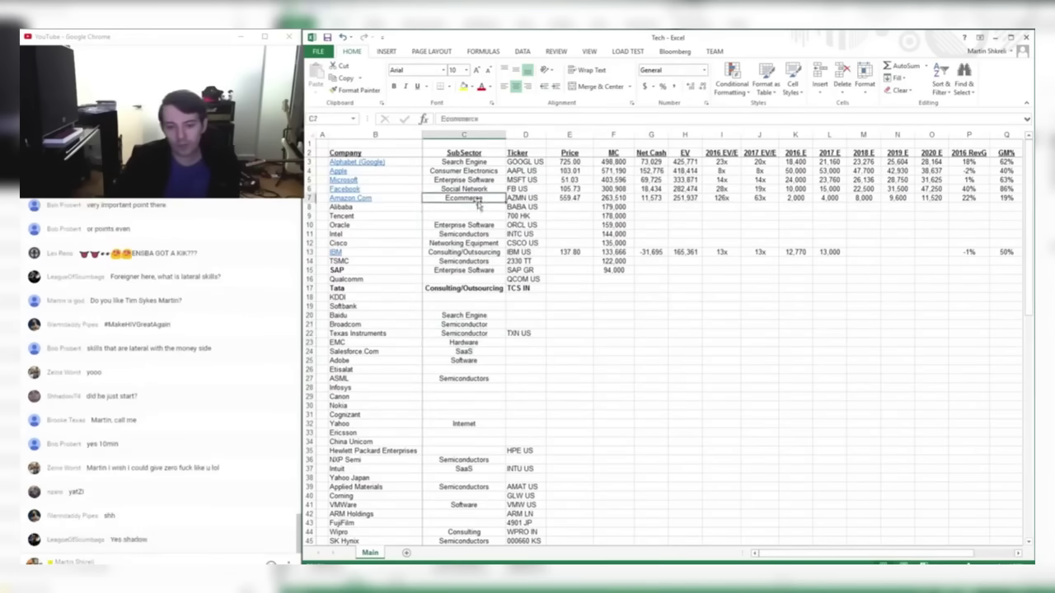
left_click(473, 210)
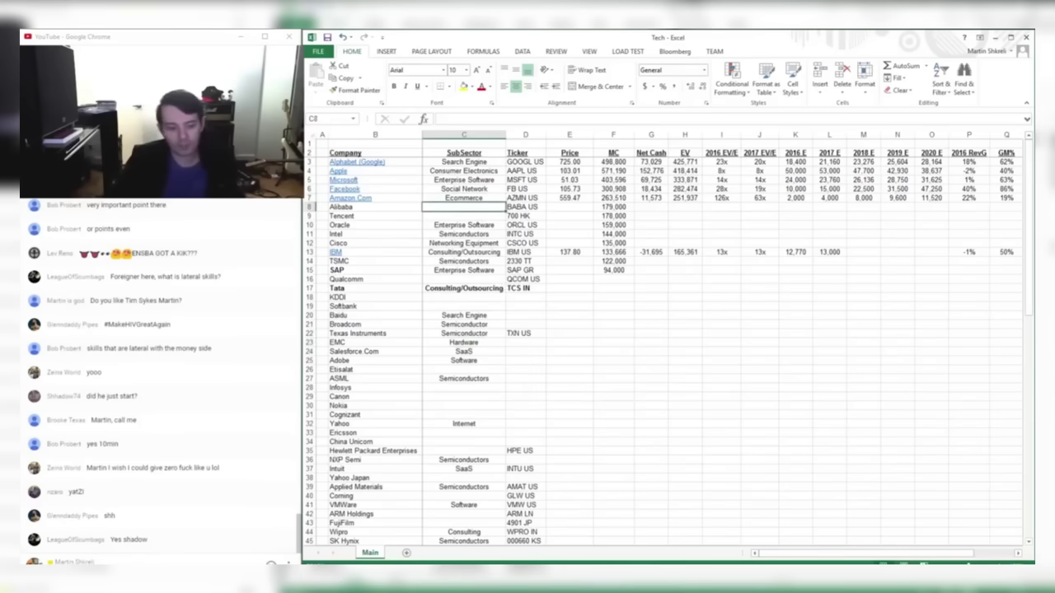
- Go to sec.gov in a new Chrome window and open its company filings search page
right_click(107, 574)
left_click(112, 535)
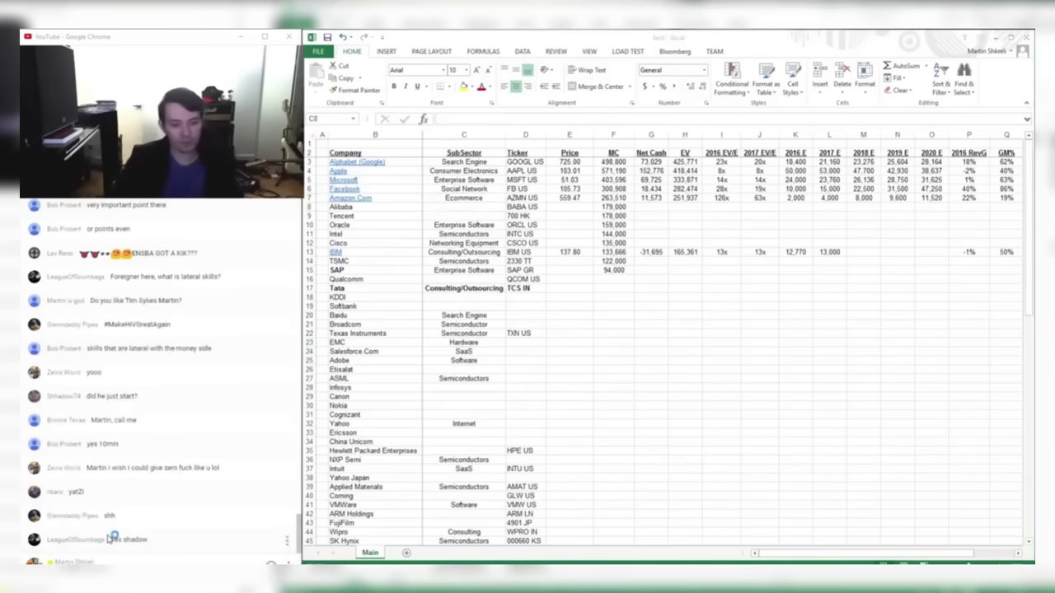
type("sec.gov")
key("Return")
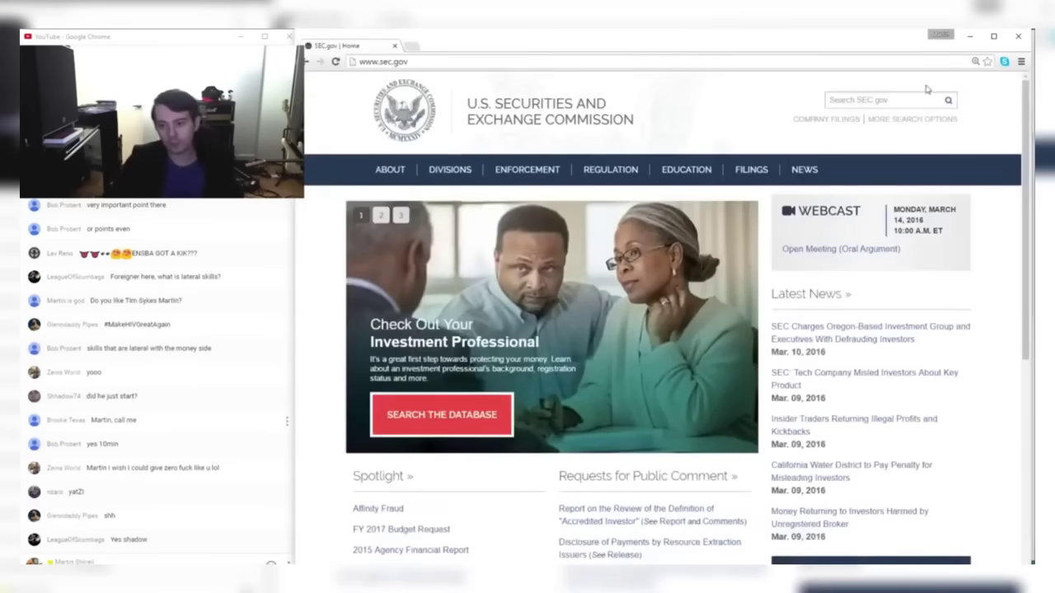
left_click(936, 119)
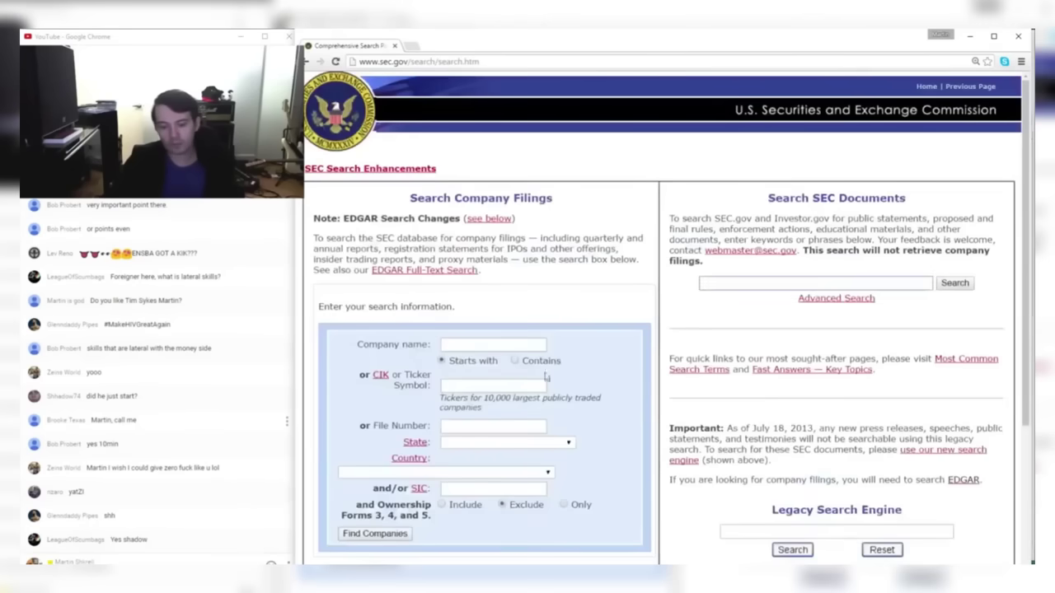
- Search the SEC company filings for the ticker symbol "baba"
left_click(521, 381)
type("baba")
key("Return")
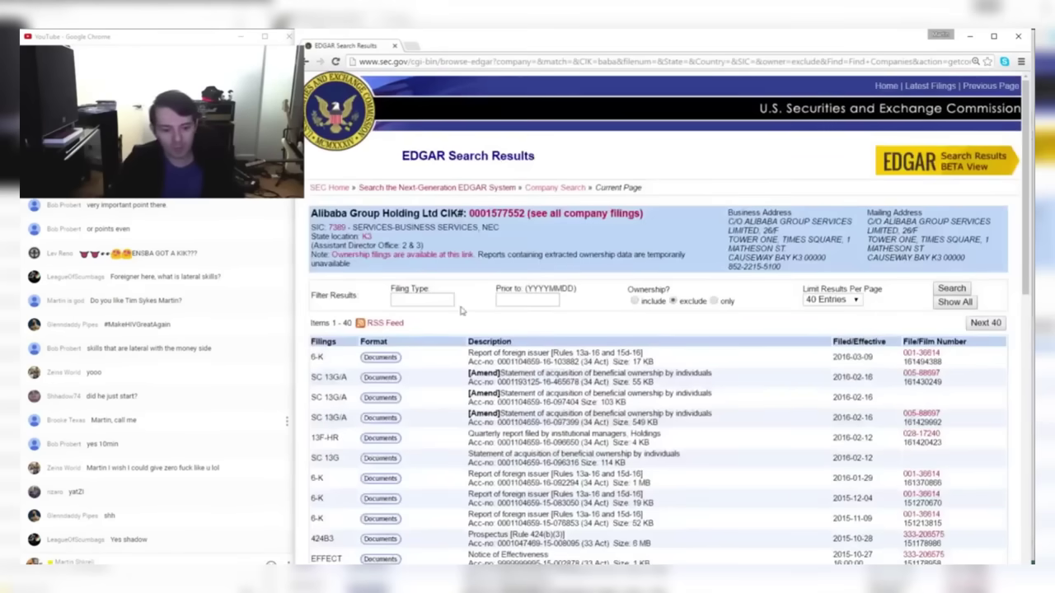
- Examine Alibaba's list of EDGAR filings and the business and mailing addresses in its company header
scroll(501, 348, "down", 3)
scroll(501, 348, "up", 3)
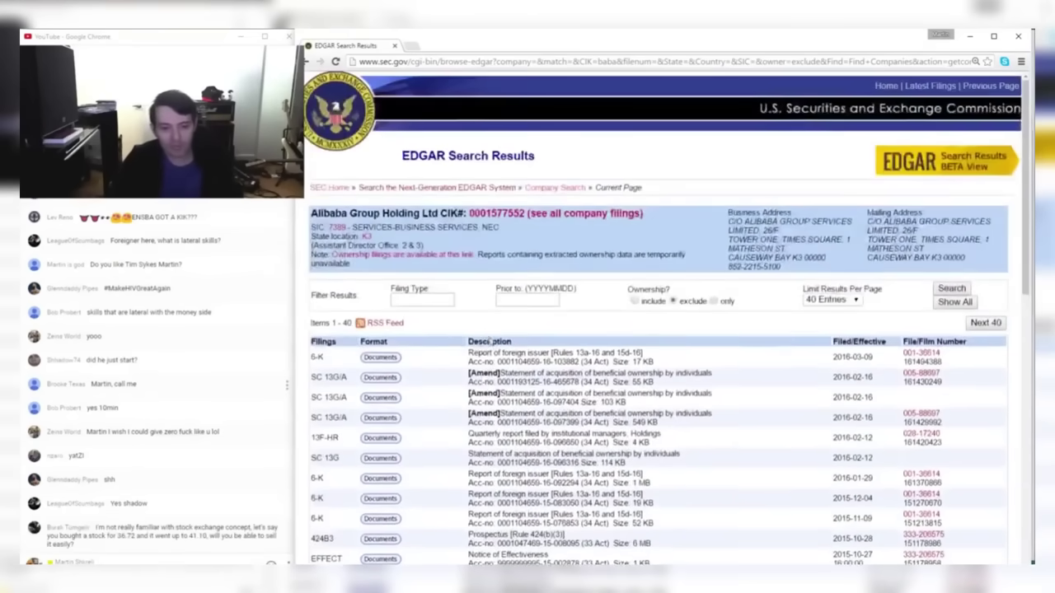
scroll(507, 367, "down", 4)
scroll(511, 387, "down", 3)
scroll(466, 262, "up", 7)
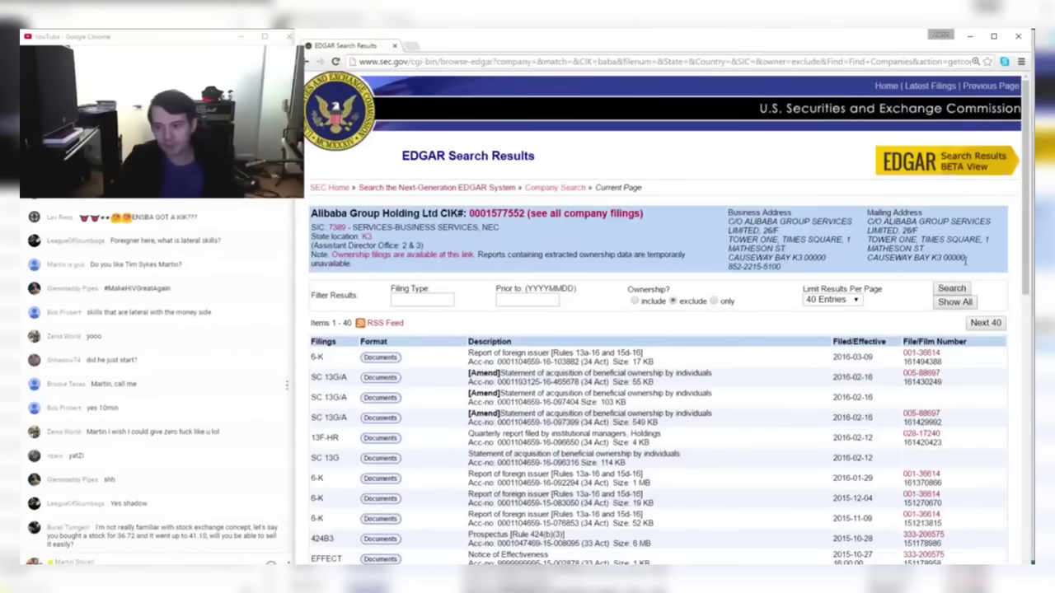
left_click_drag(965, 260, 765, 221)
left_click(784, 247)
left_click(790, 258)
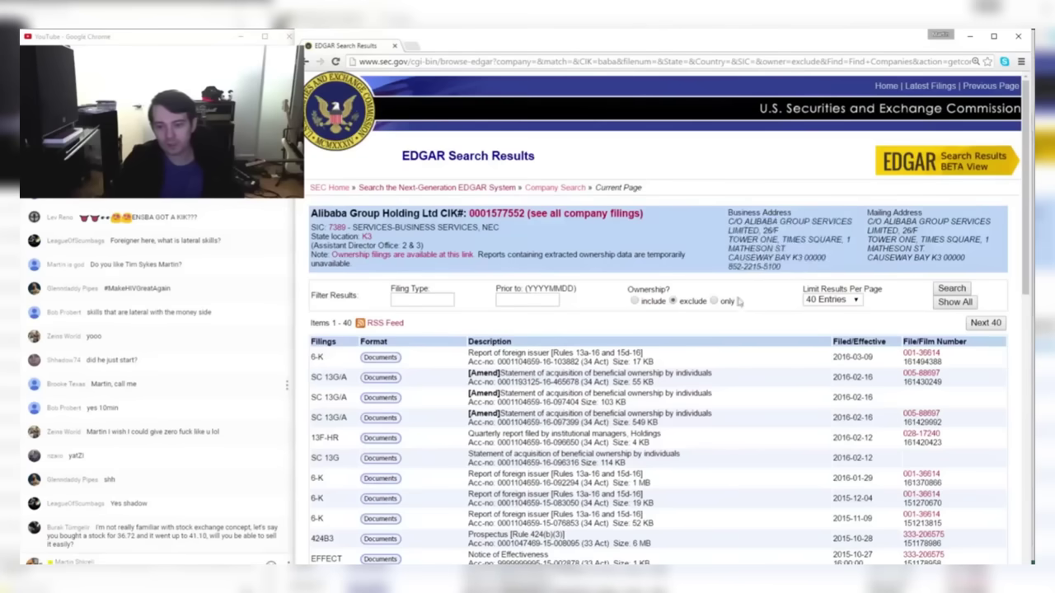
- Open Alibaba's 6-K filing dated 2016-03-09 and view its EX-99.1 exhibit
left_click(380, 358)
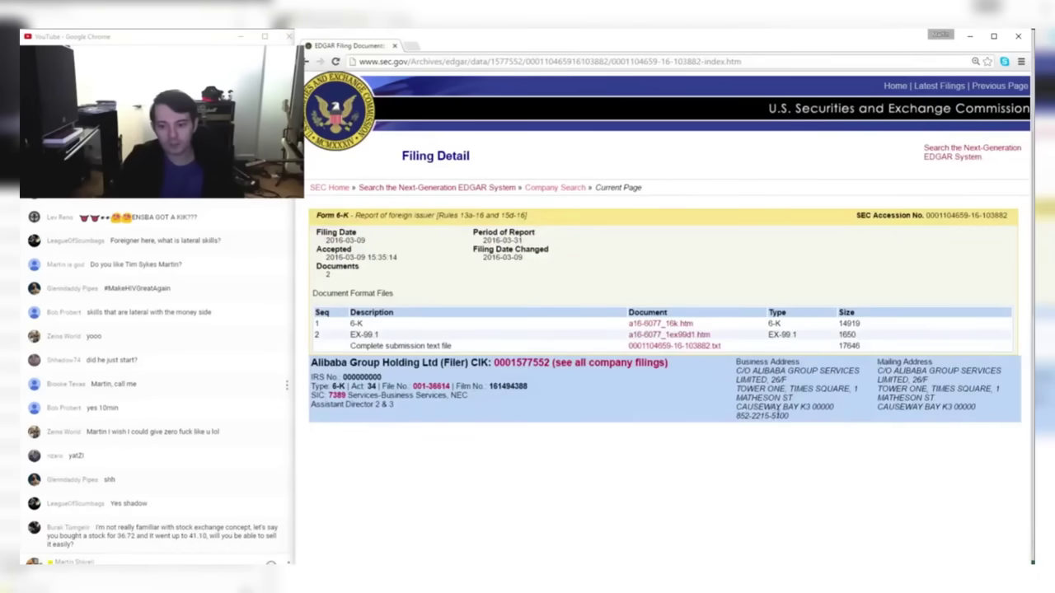
left_click_drag(781, 416, 811, 406)
left_click(659, 336)
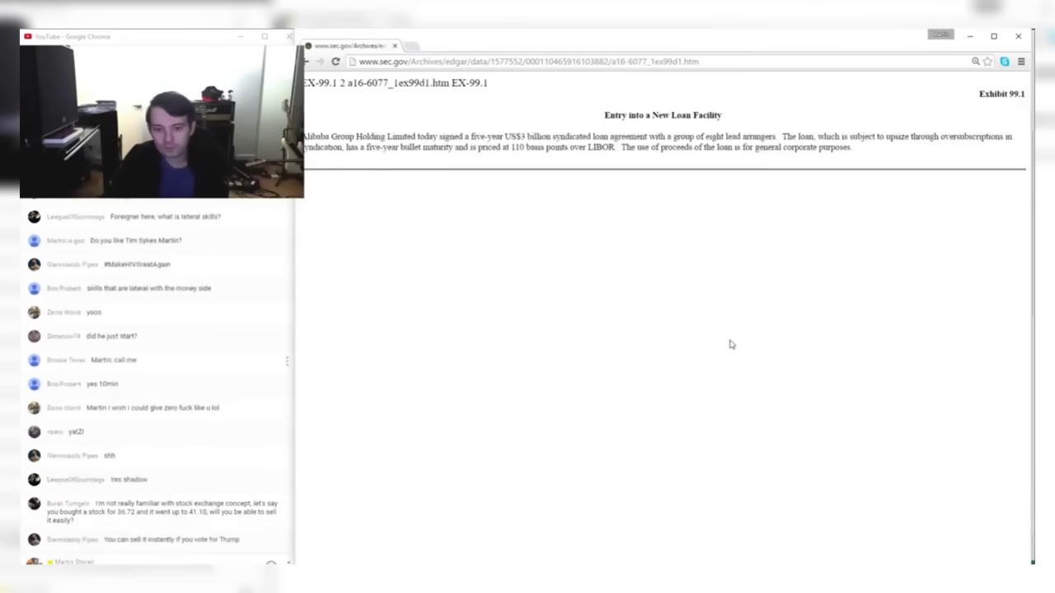
- Read the cover page of the filing's main 6-K document, highlighting the registrant details, and switch back to the Tech workbook in Excel
key("alt+Left")
left_click(635, 329)
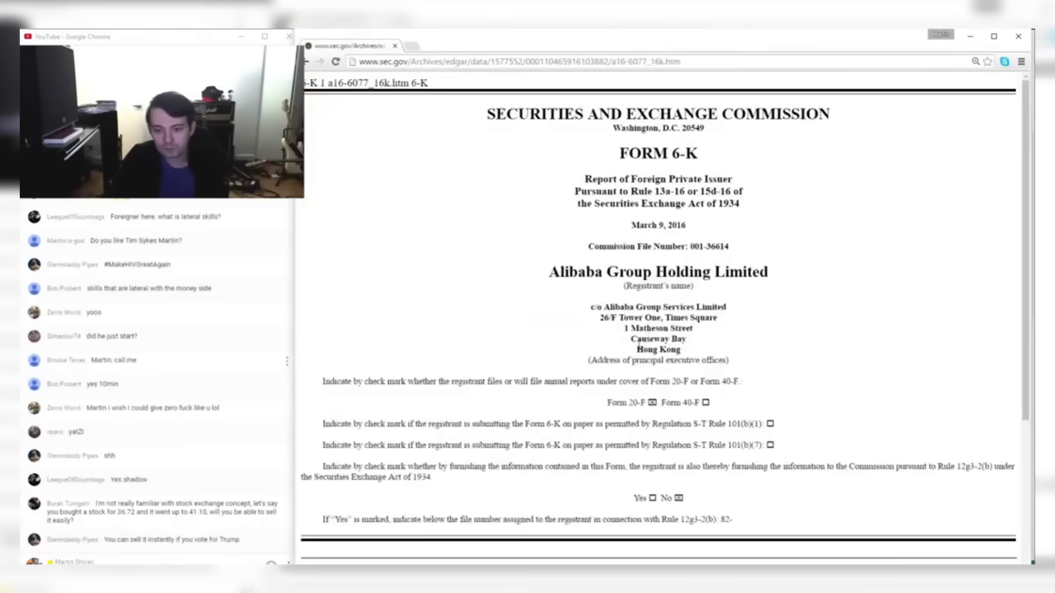
scroll(635, 350, "down", 2)
scroll(636, 350, "up", 3)
left_click_drag(684, 349, 584, 176)
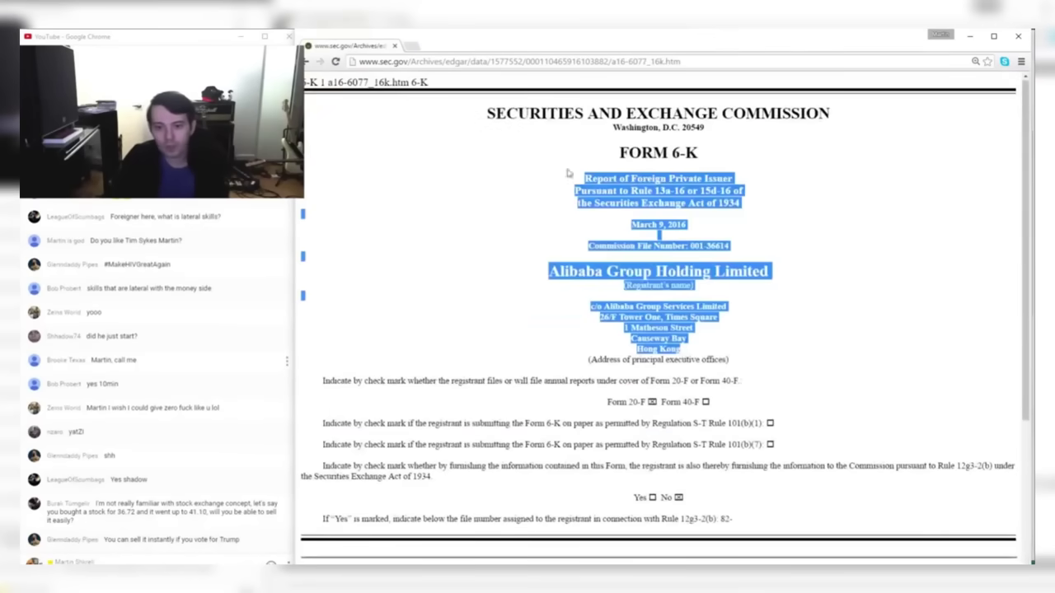
left_click(642, 263)
key("alt+Tab")
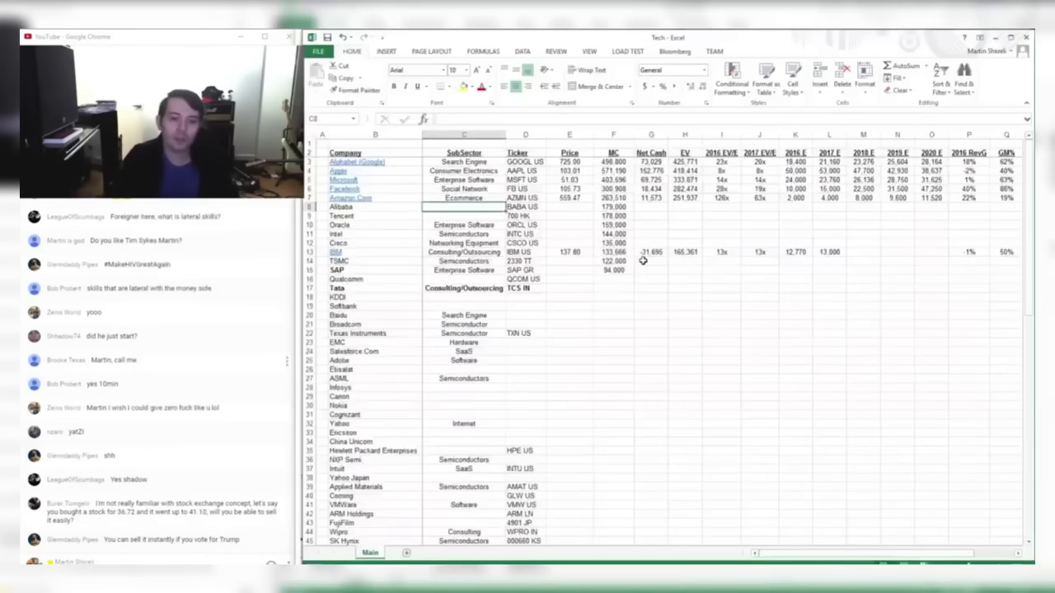
- Add an "HQ" column header in cell V2, just after the FV column
key("Right")
key("Right")
key("Right")
key("Right")
key("Right")
key("Right")
key("Right")
key("Right")
key("Right")
key("Right")
key("Right")
key("Right")
key("Right")
key("Right")
key("Right")
key("Right")
key("Right")
key("Right")
key("Right")
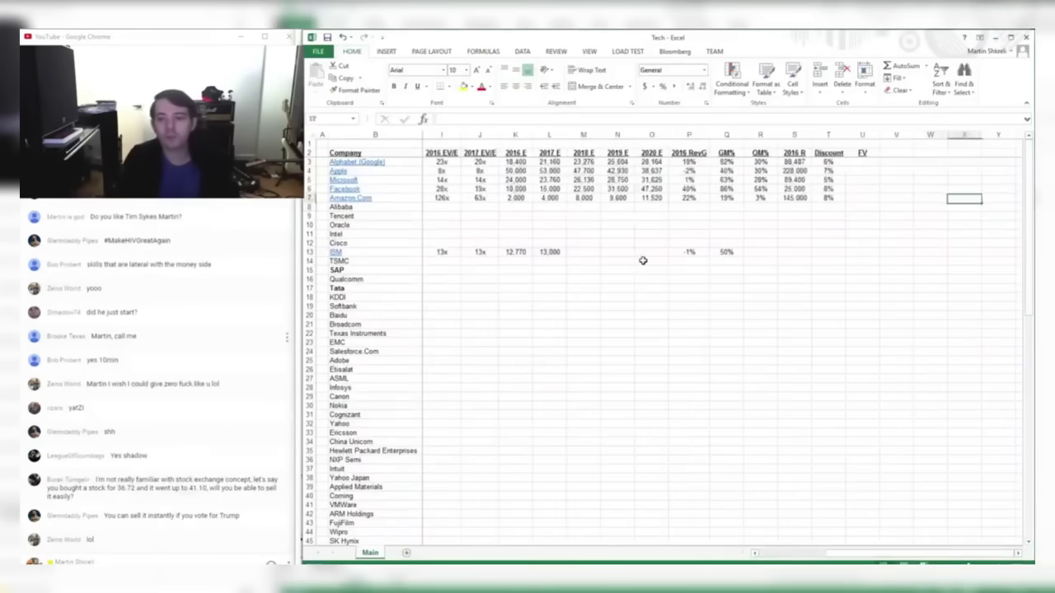
key("Up")
key("Up")
key("Up")
key("Up")
key("Up")
key("Up")
type("HQ")
- Enter "Hong Kong" as the headquarters in Alibaba's row of the HQ column
key("Down")
key("Down")
key("Down")
key("Down")
key("Down")
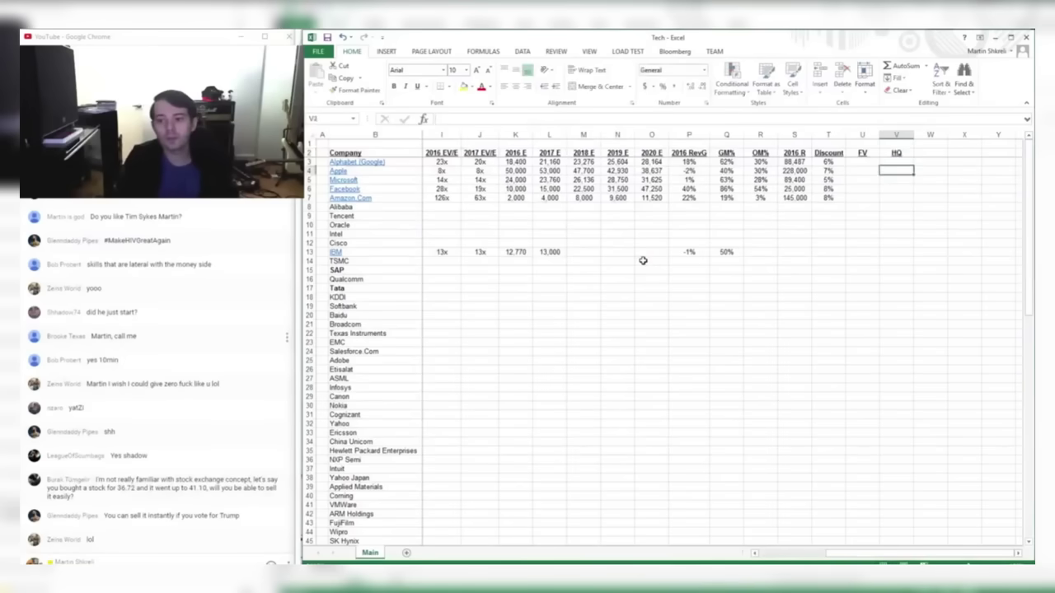
type("H")
key("Escape")
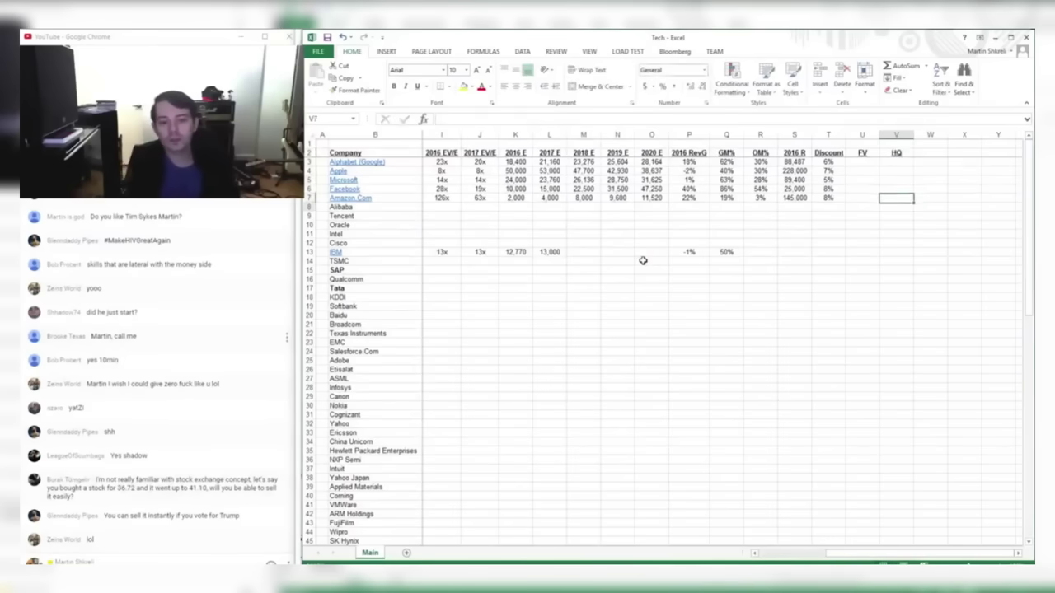
key("Down")
type("Hong")
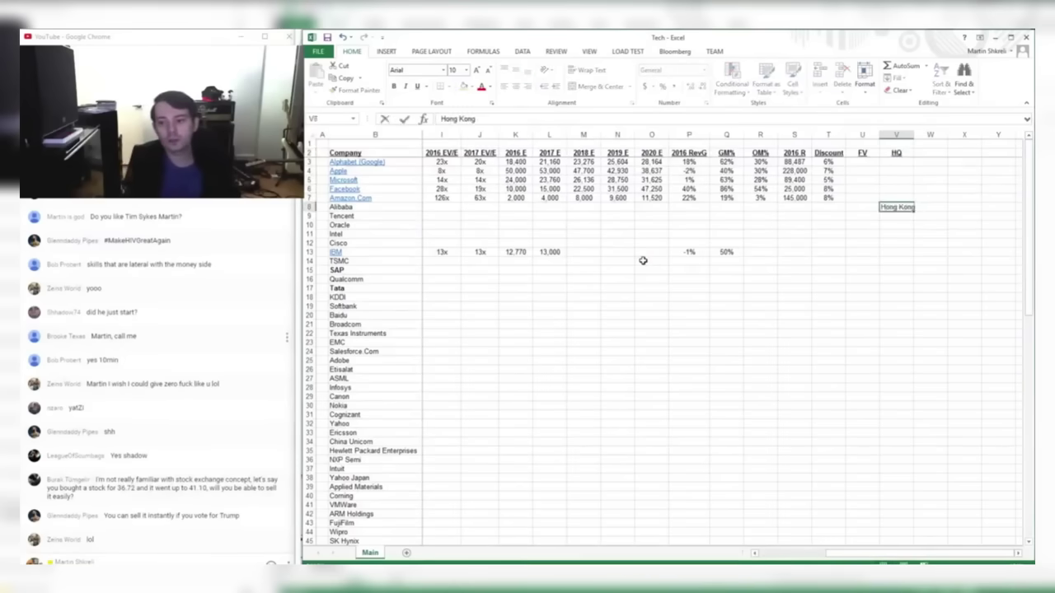
type(" Kong")
key("Tab")
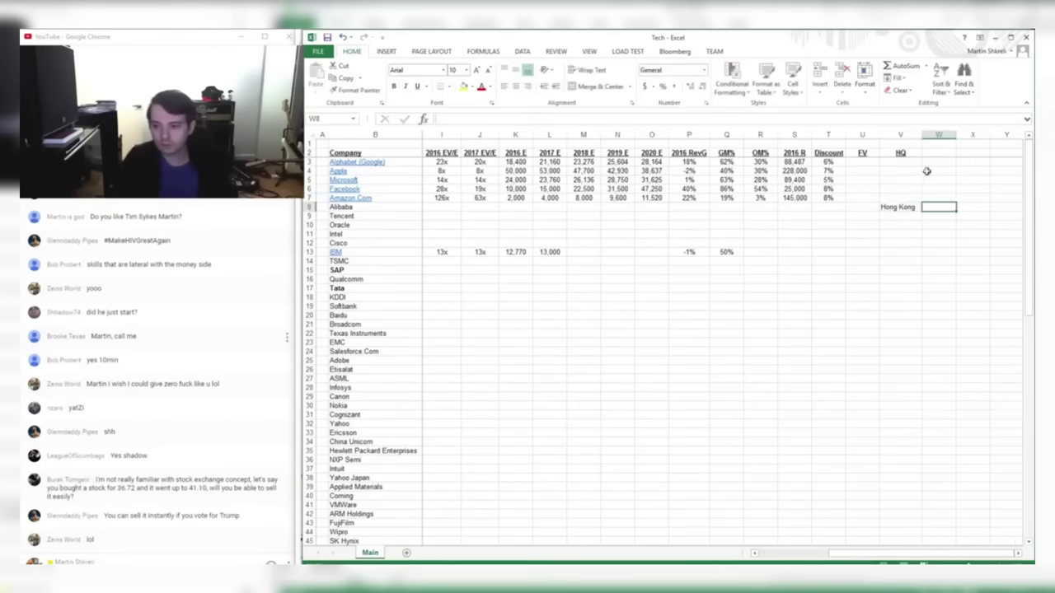
- Centre the contents of the whole HQ column and return to the start of Alibaba's row
left_click(916, 197)
key("ctrl+space")
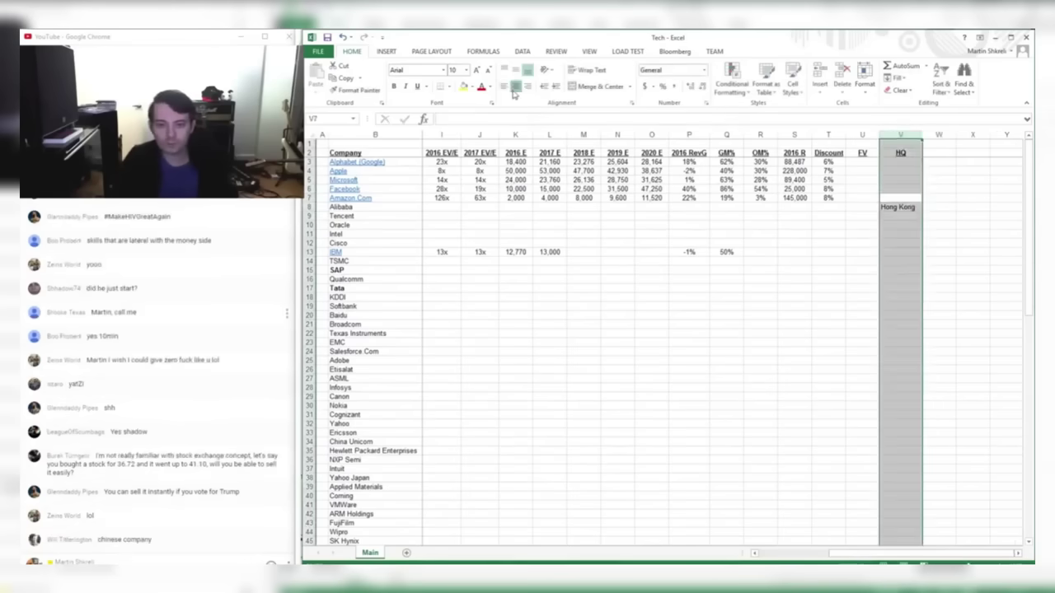
left_click(514, 86)
left_click(760, 206)
key("Home")
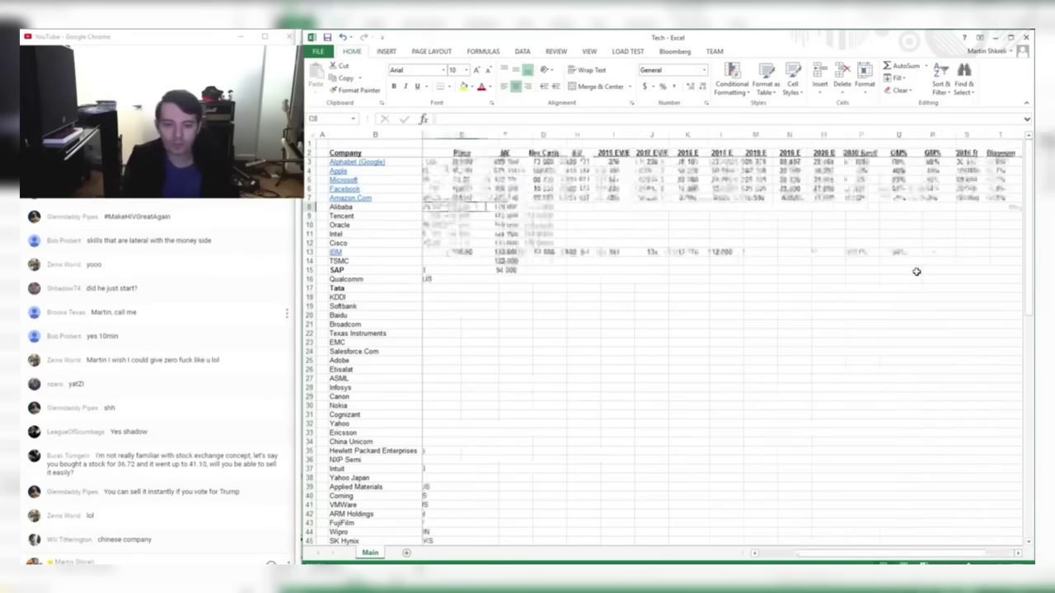
- Switch to Chrome, go back to Alibaba's EDGAR filing list and open the EX-99.1 exhibit of the 6-K dated 2016-01-29
key("alt+Tab")
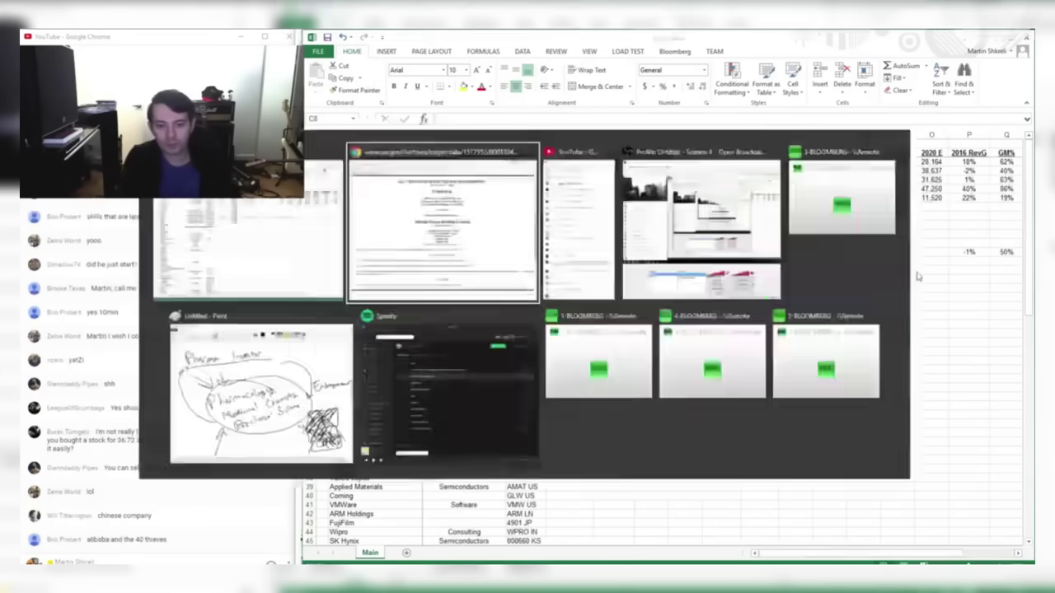
scroll(915, 276, "down", 2)
key("alt+Left")
key("alt+Left")
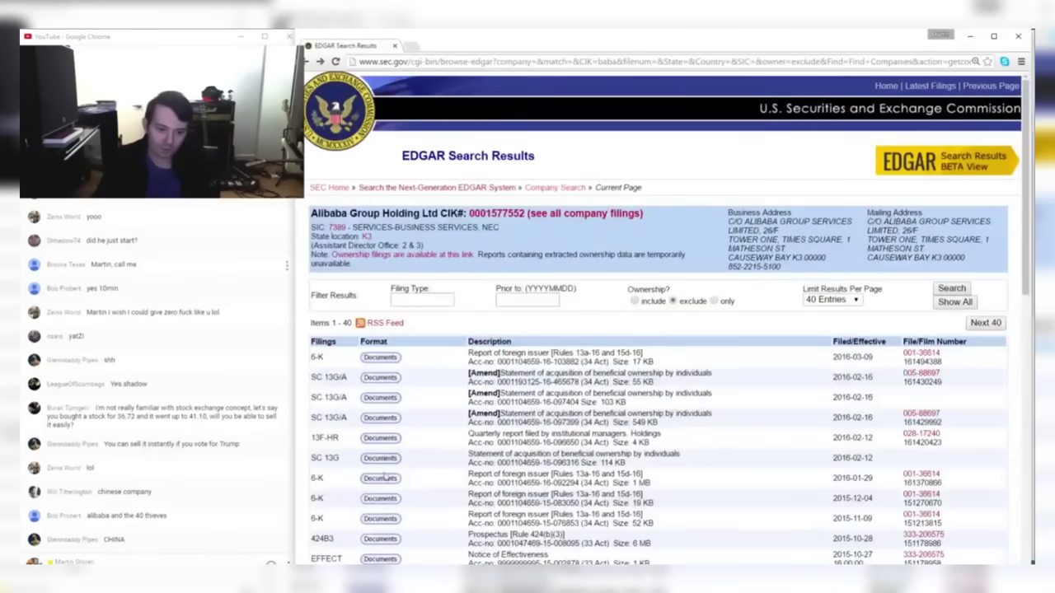
left_click(381, 478)
left_click(653, 336)
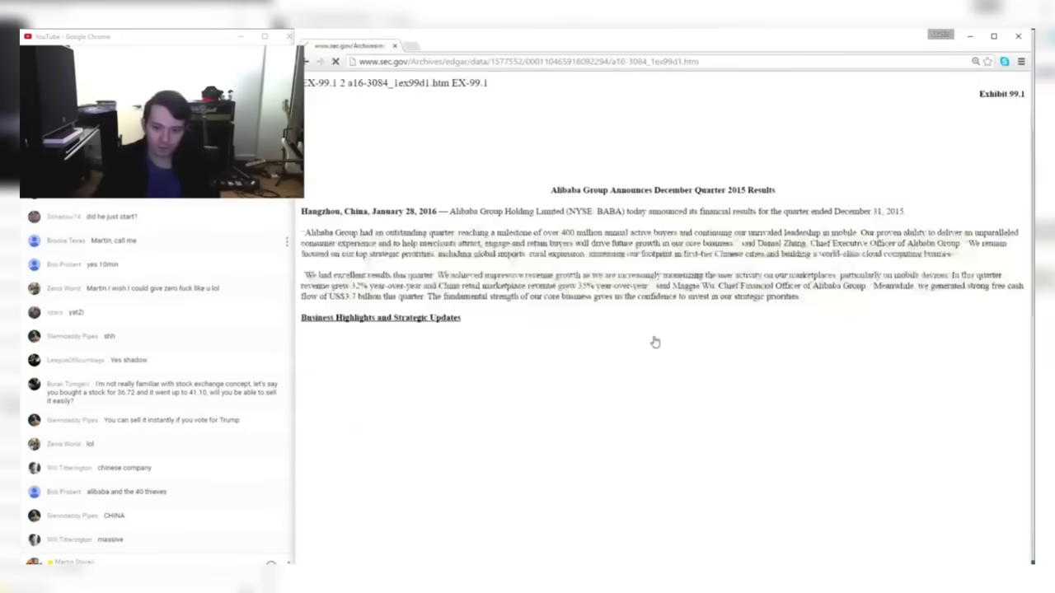
- Read the December Quarter 2015 results release, highlighting its title, opening line and the CEO and CFO quotes
left_click_drag(657, 190, 782, 198)
left_click(780, 205)
left_click_drag(457, 208, 906, 213)
left_click(906, 213)
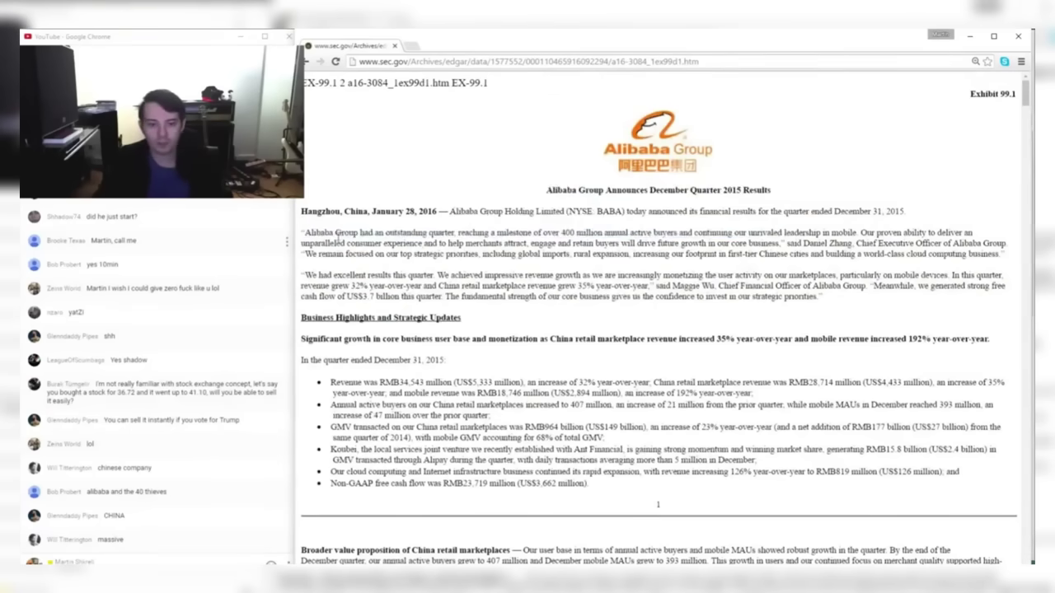
left_click_drag(335, 234, 990, 255)
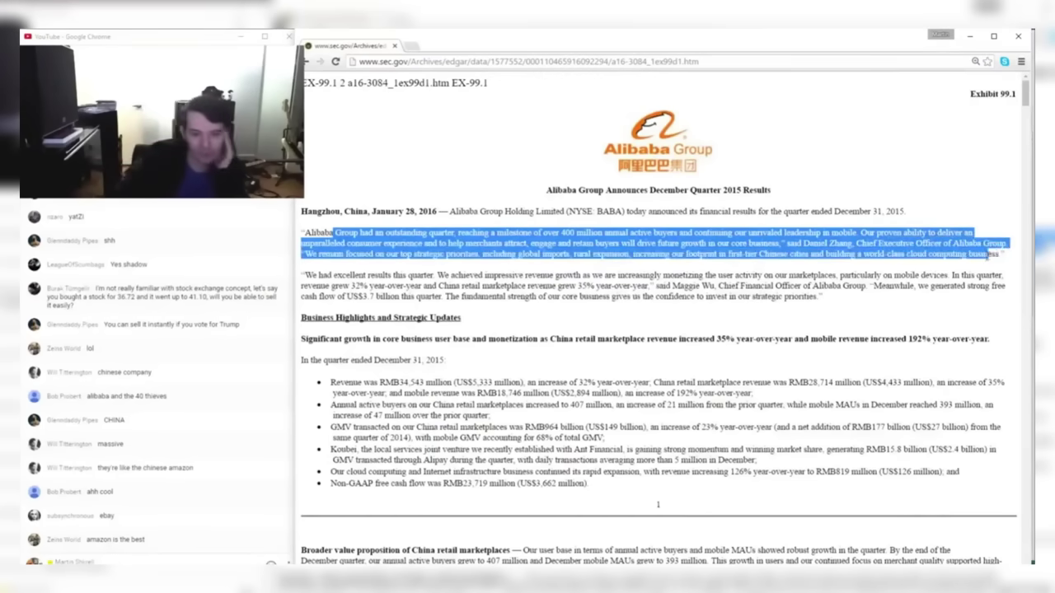
scroll(806, 290, "down", 1)
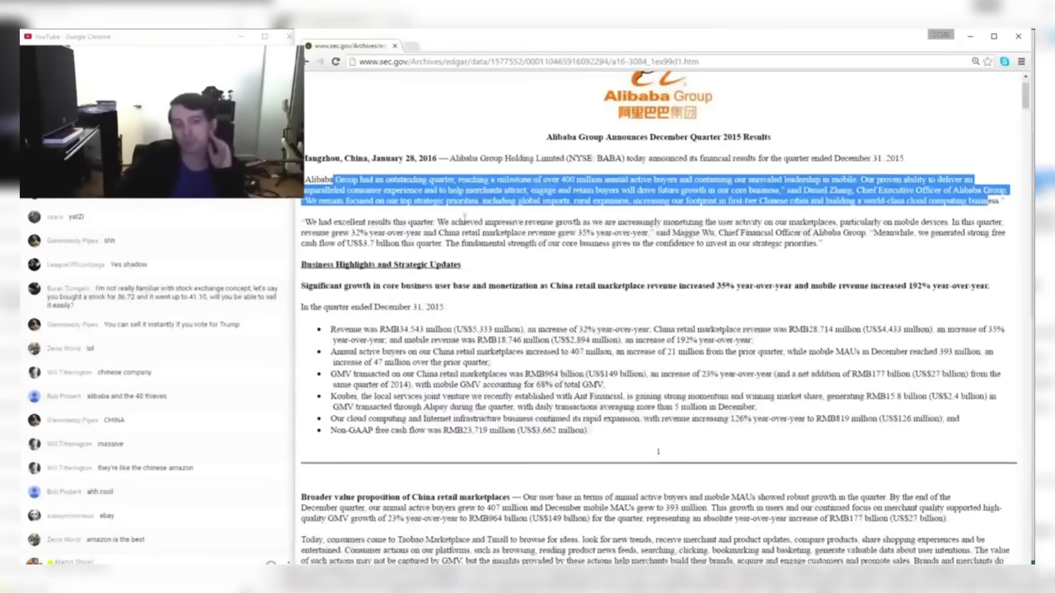
left_click_drag(319, 223, 1001, 223)
left_click_drag(320, 233, 462, 244)
left_click(492, 268)
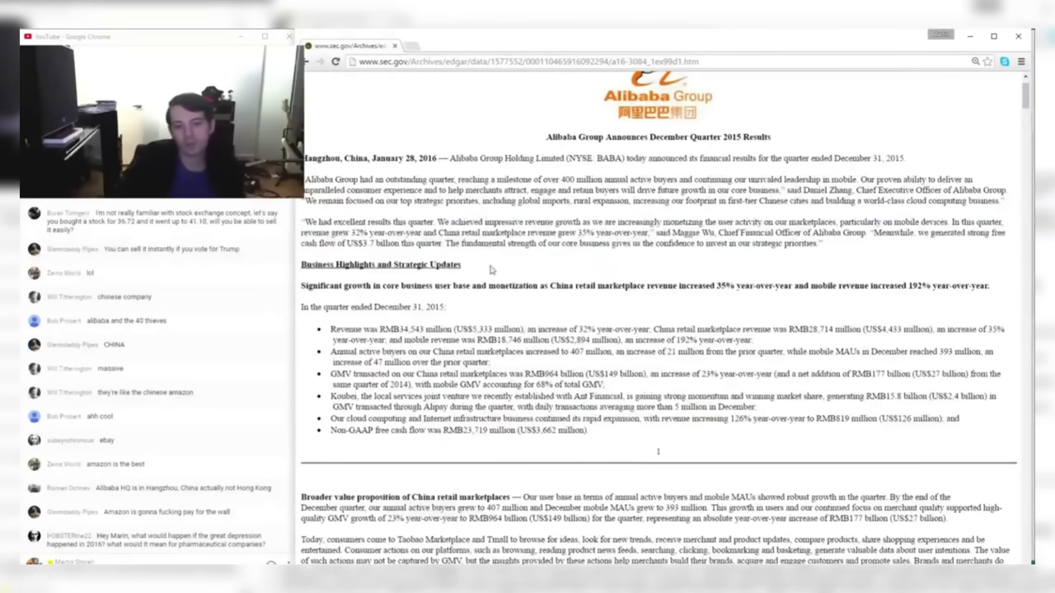
- Switch to the Tech workbook in Excel, go to Alibaba's Net Cash cell, and return to the earnings release in Chrome
key("alt+Tab")
key("Right")
key("Right")
key("Right")
key("Right")
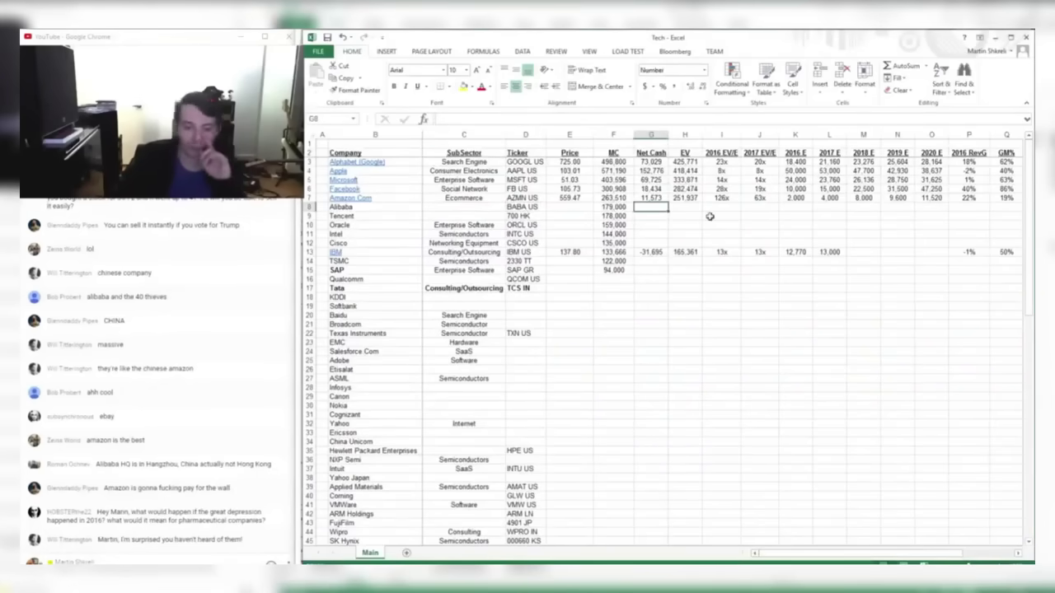
key("alt+Tab")
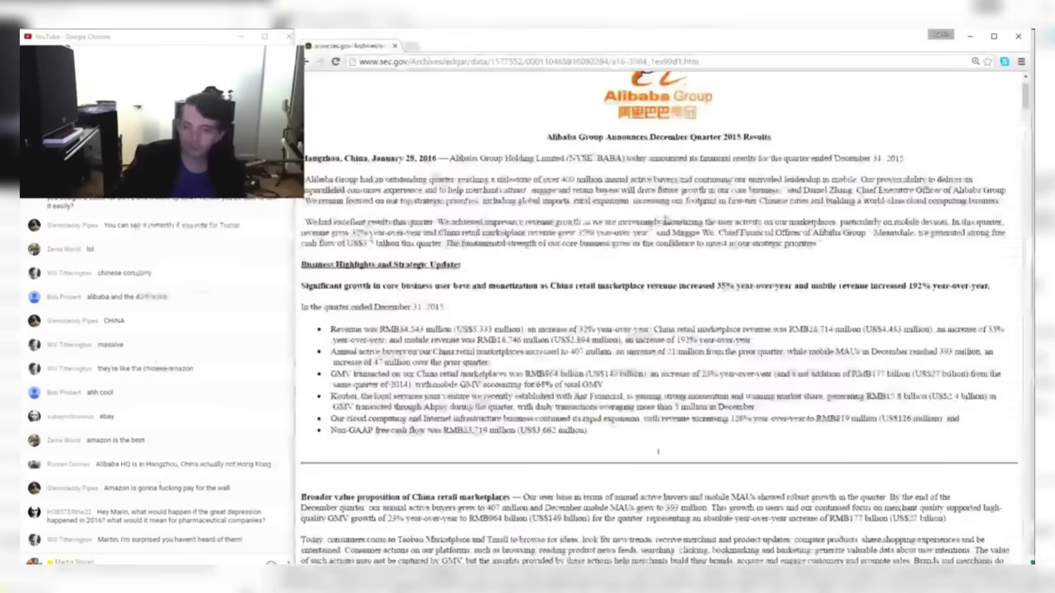